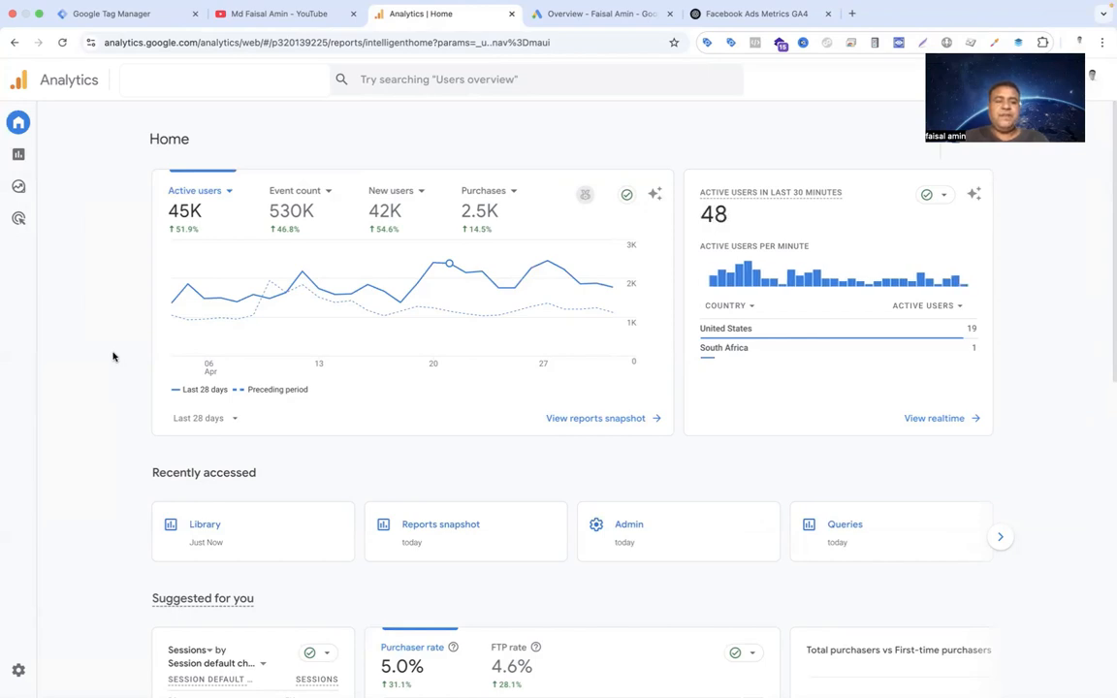
Step: Create a blank detail report from the reports Library
mouse_move(29, 141)
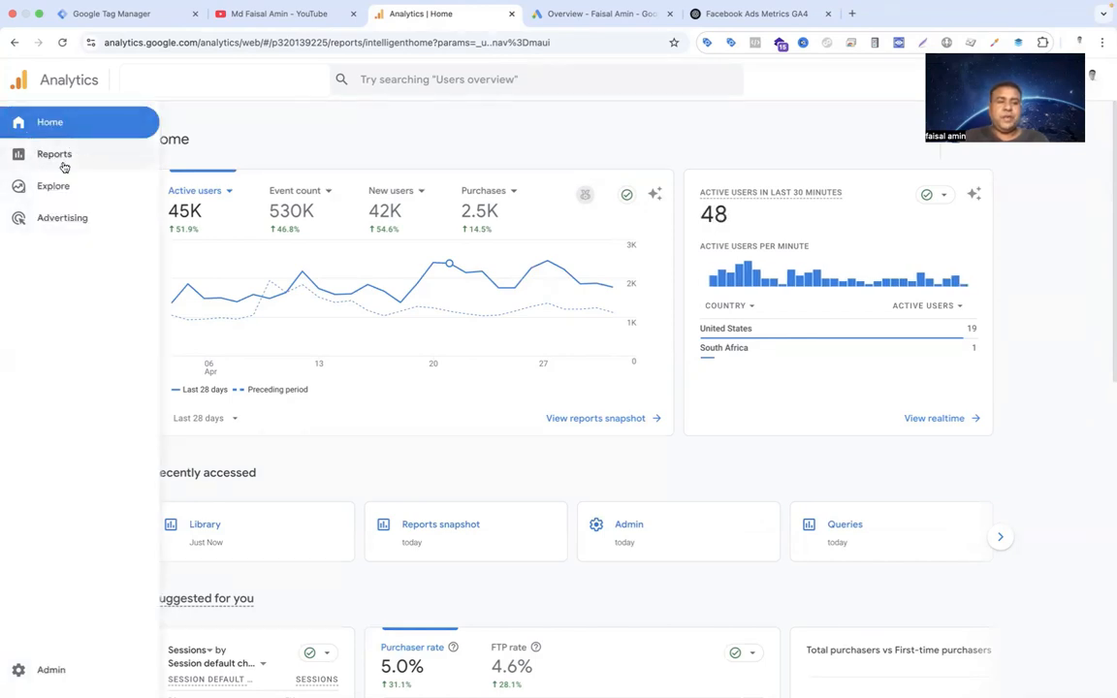
click(62, 161)
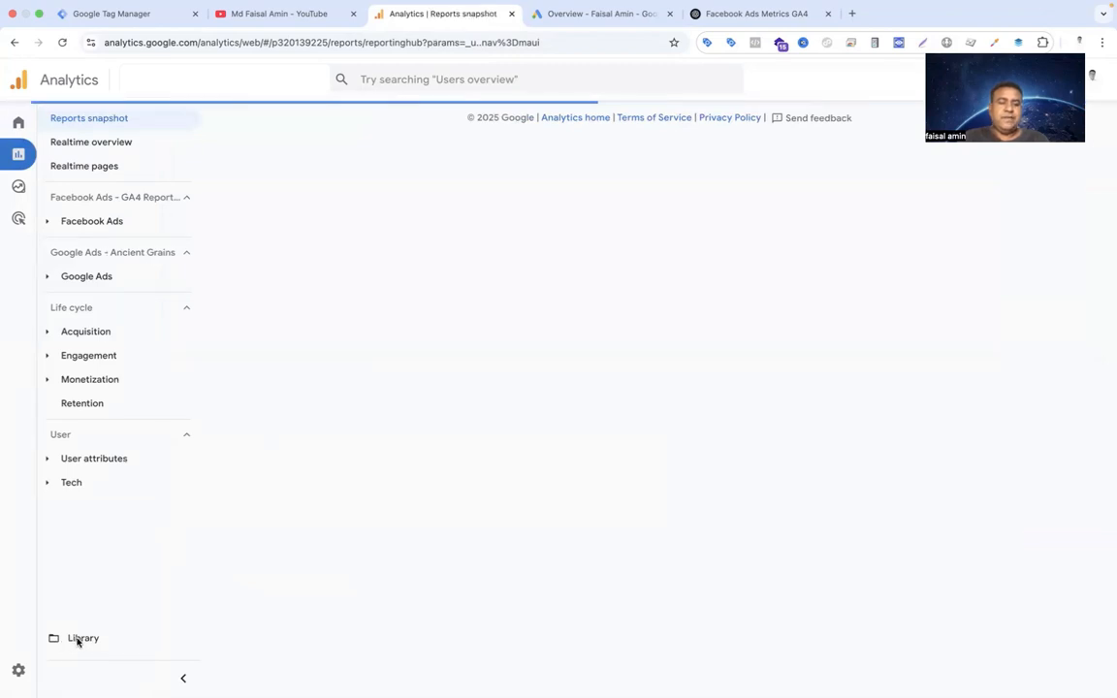
click(78, 640)
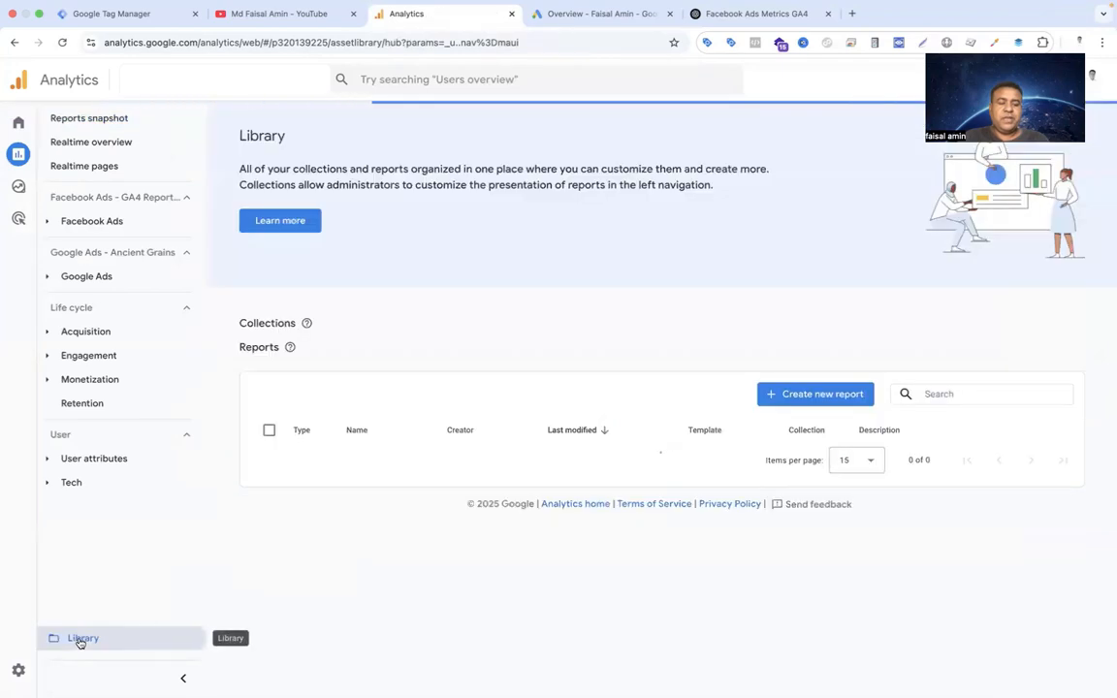
click(787, 594)
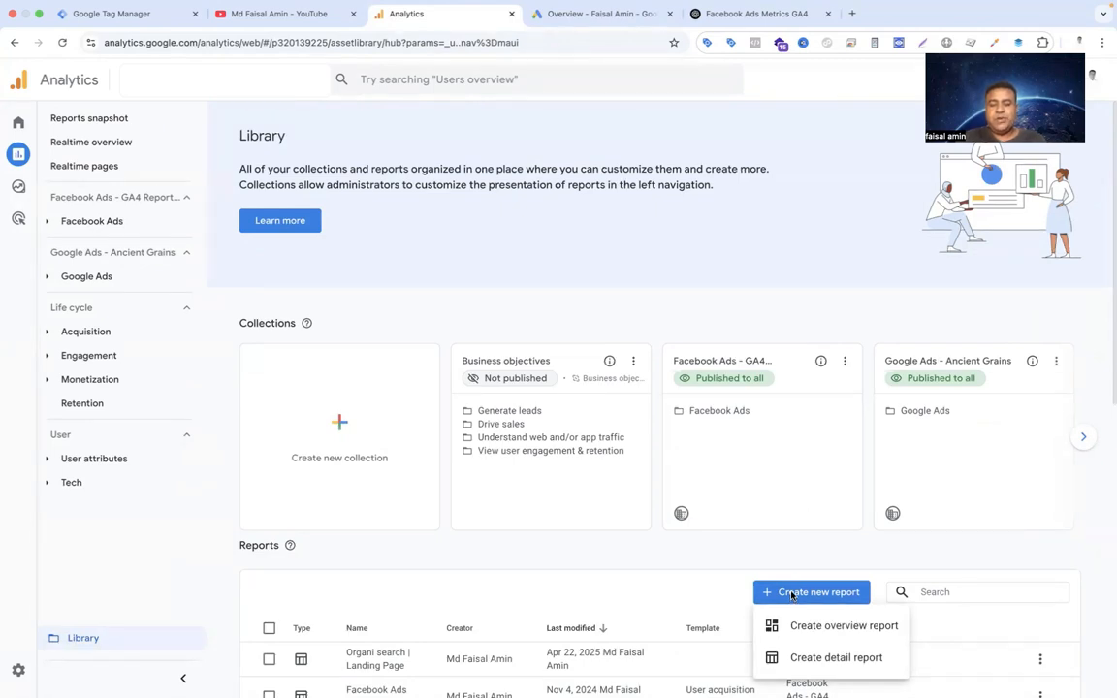
click(816, 657)
click(217, 209)
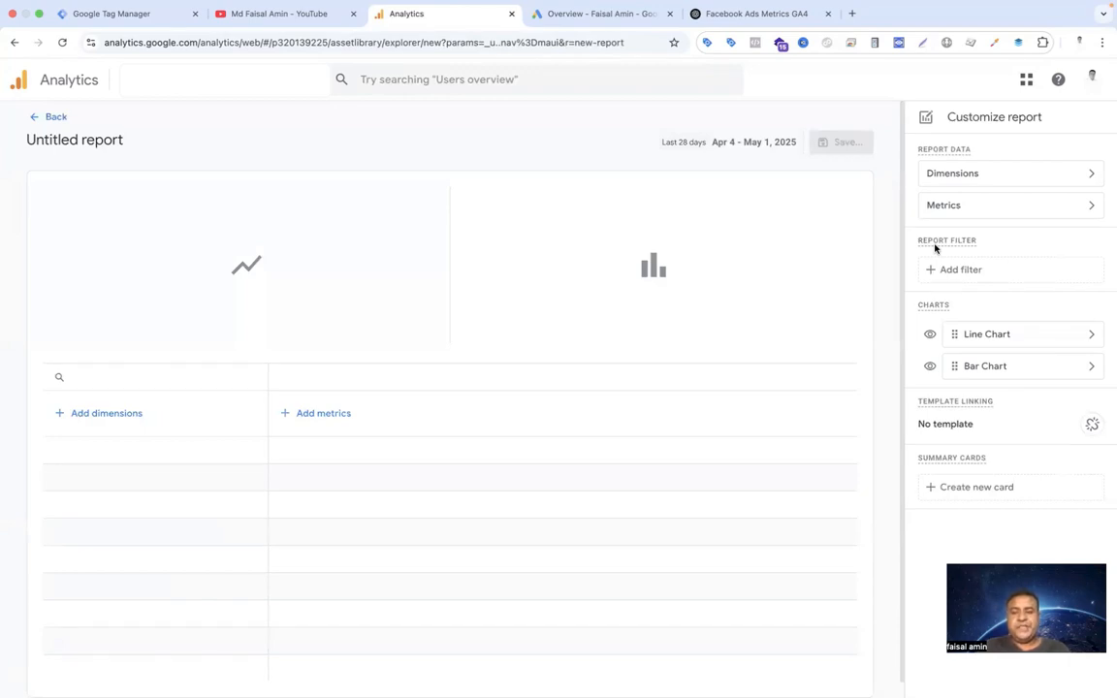
Step: Start a report filter and choose Session source / medium as its condition dimension
click(945, 270)
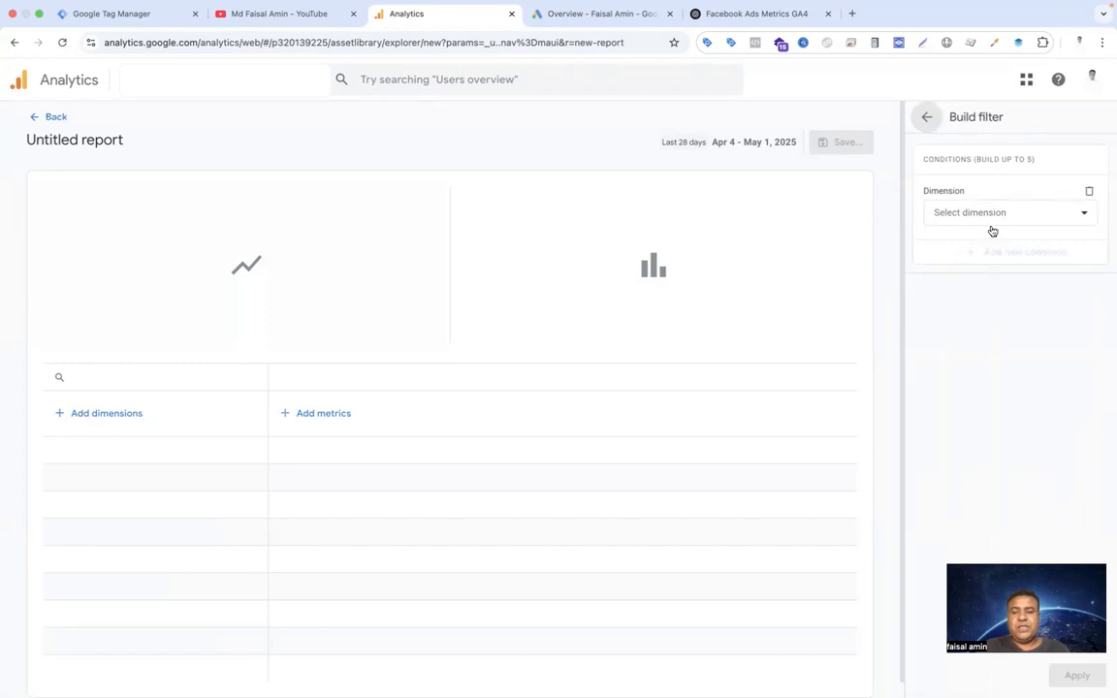
click(1030, 214)
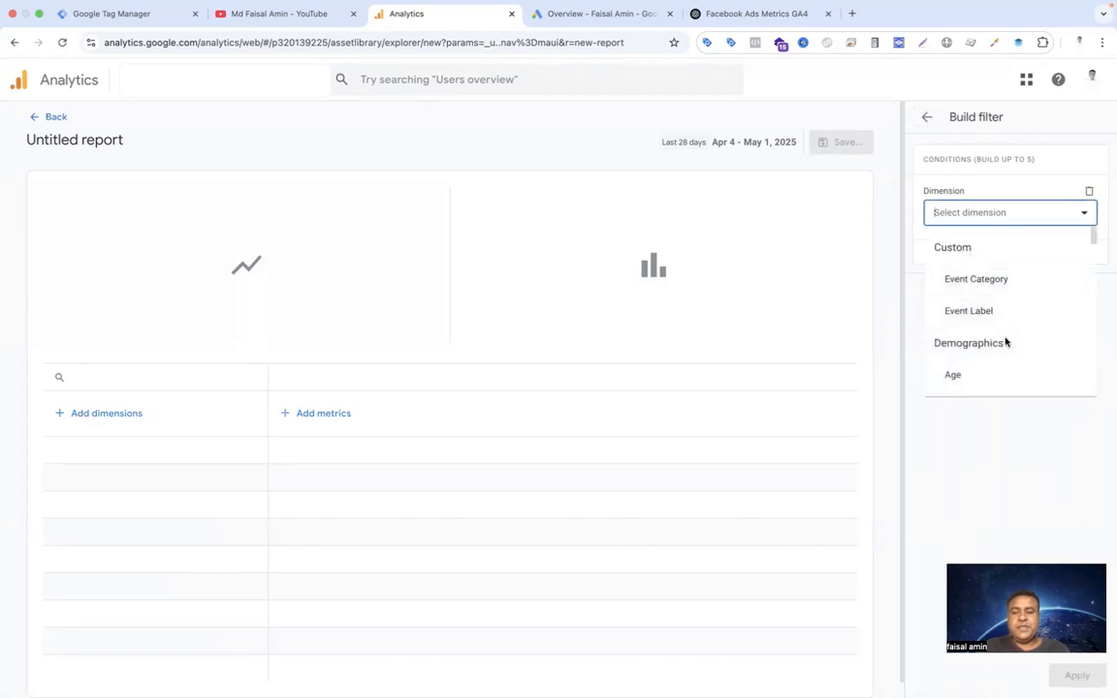
scroll(1006, 342, down, 1)
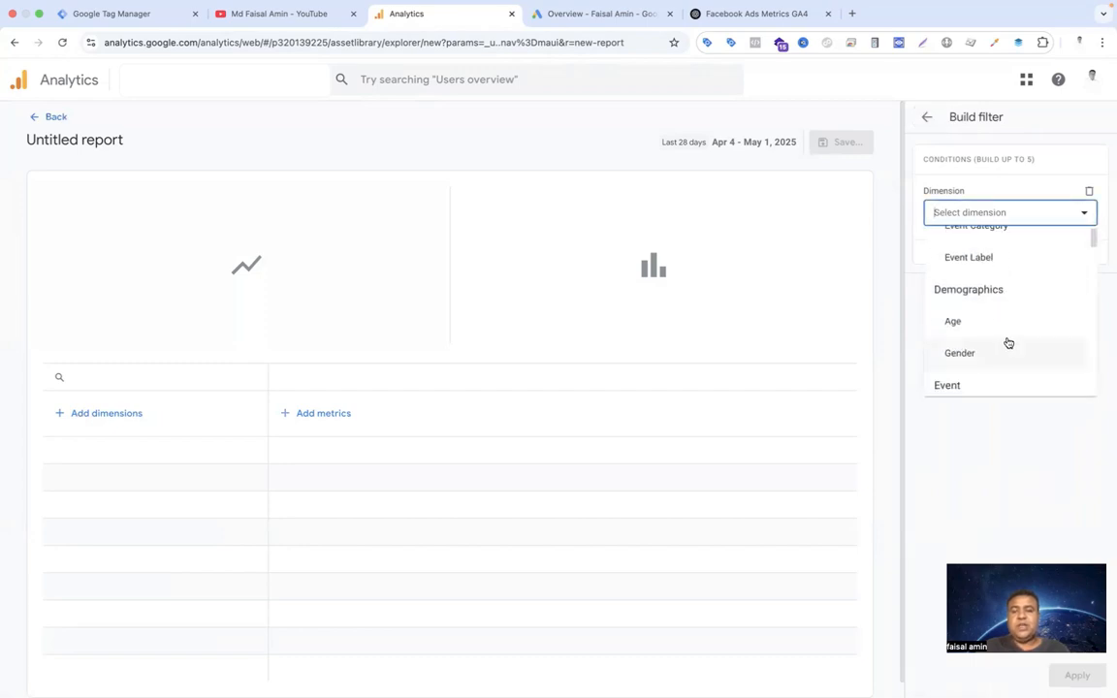
scroll(1009, 343, up, 1)
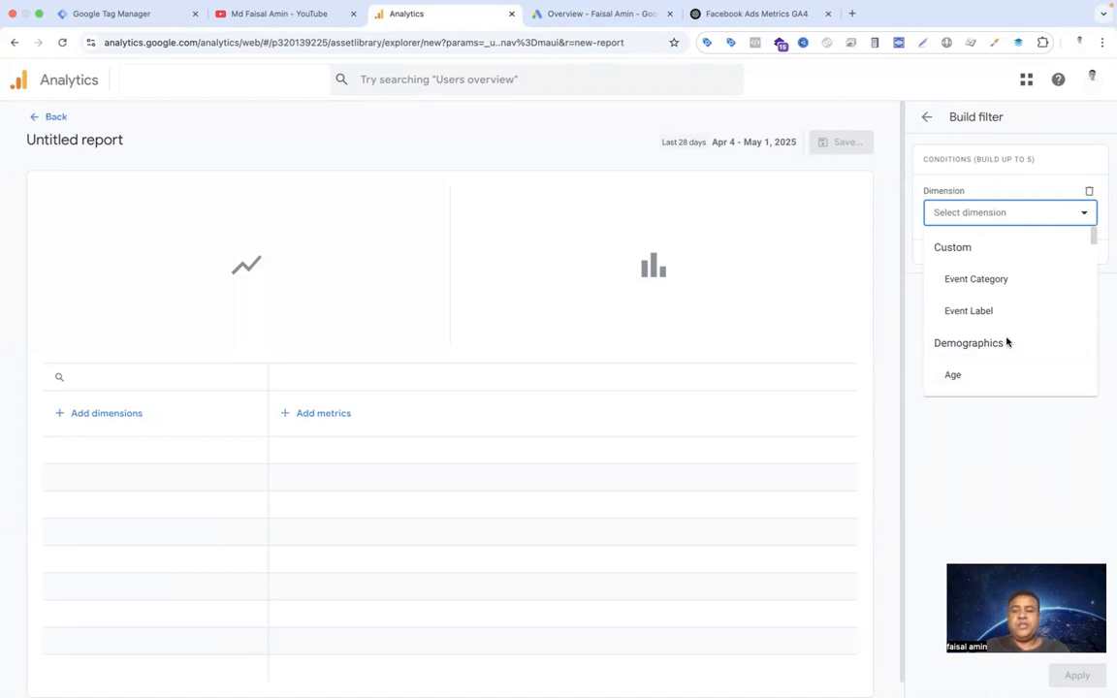
scroll(1007, 342, down, 1)
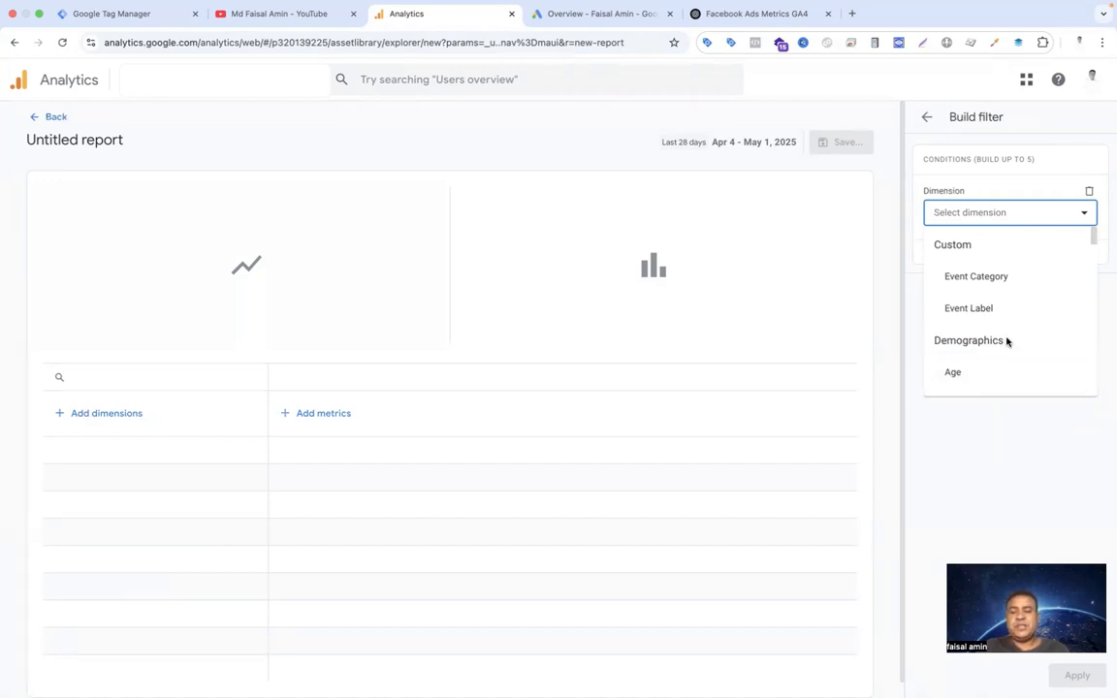
scroll(1002, 335, down, 3)
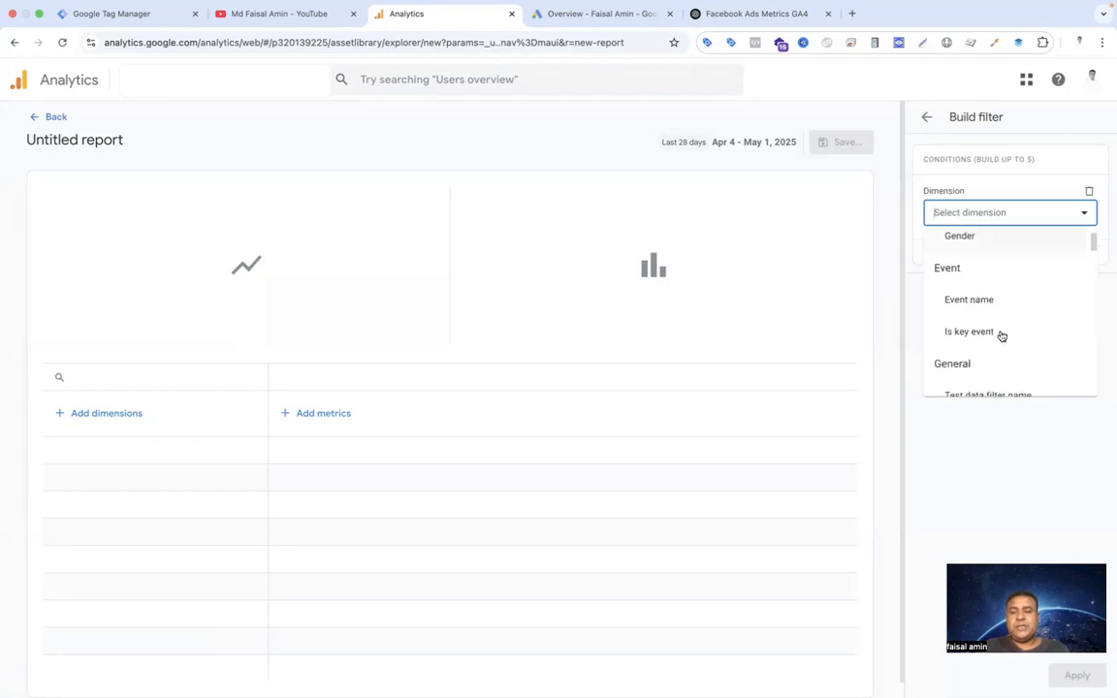
scroll(1002, 336, down, 2)
scroll(1004, 336, down, 4)
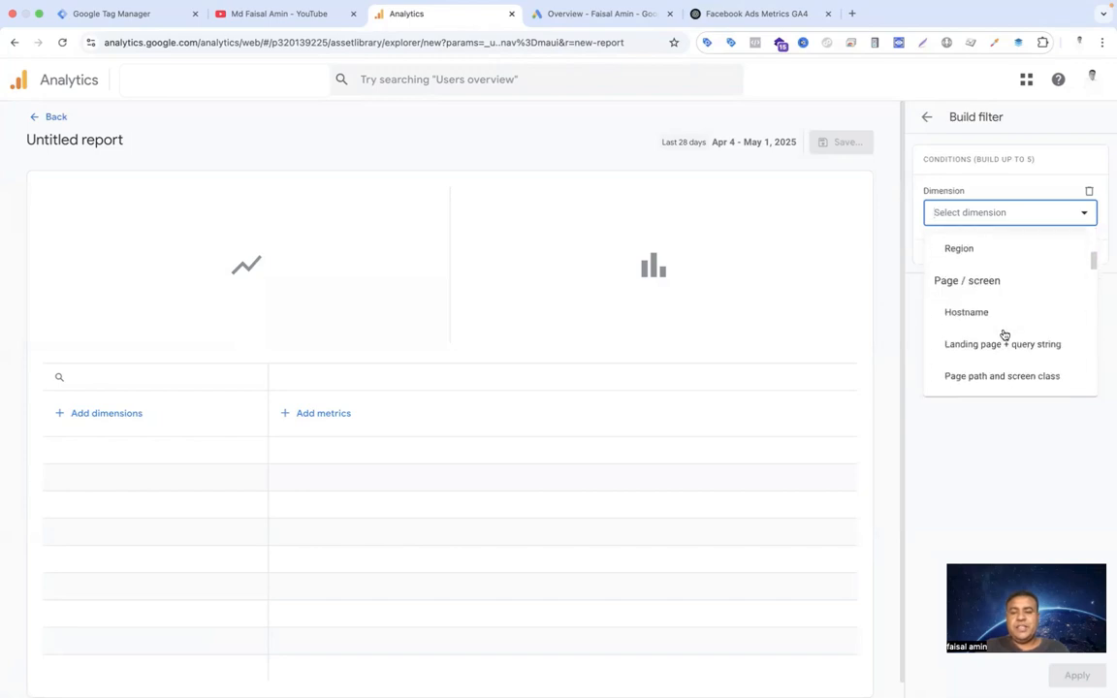
scroll(1005, 336, down, 2)
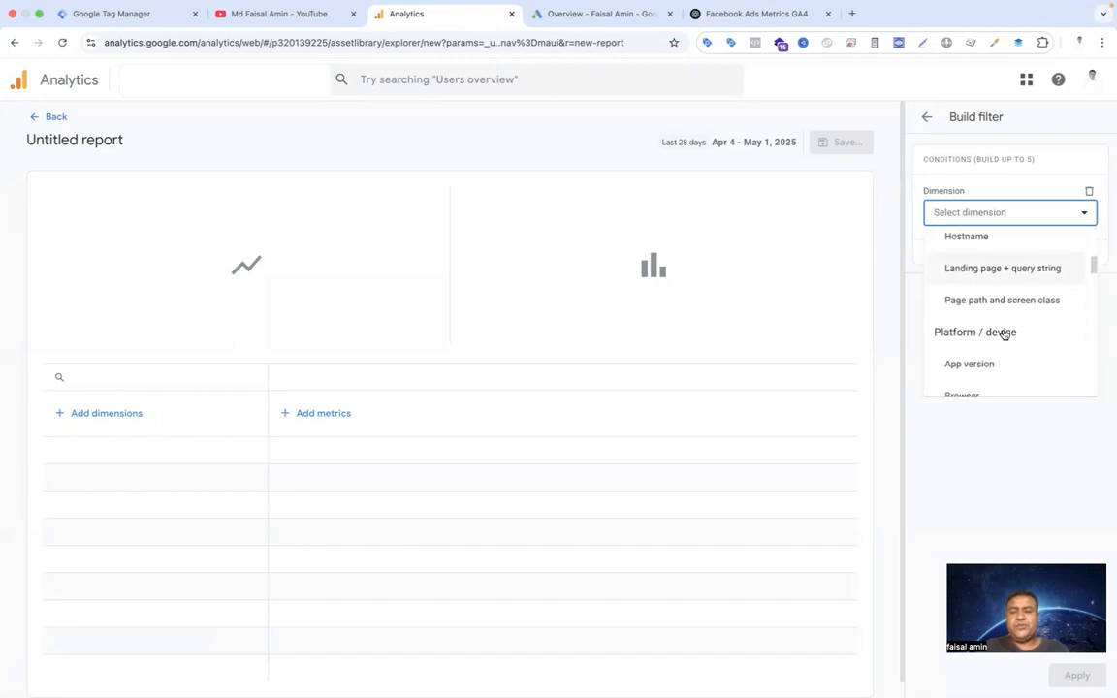
scroll(1003, 330, down, 1)
scroll(1004, 331, down, 10)
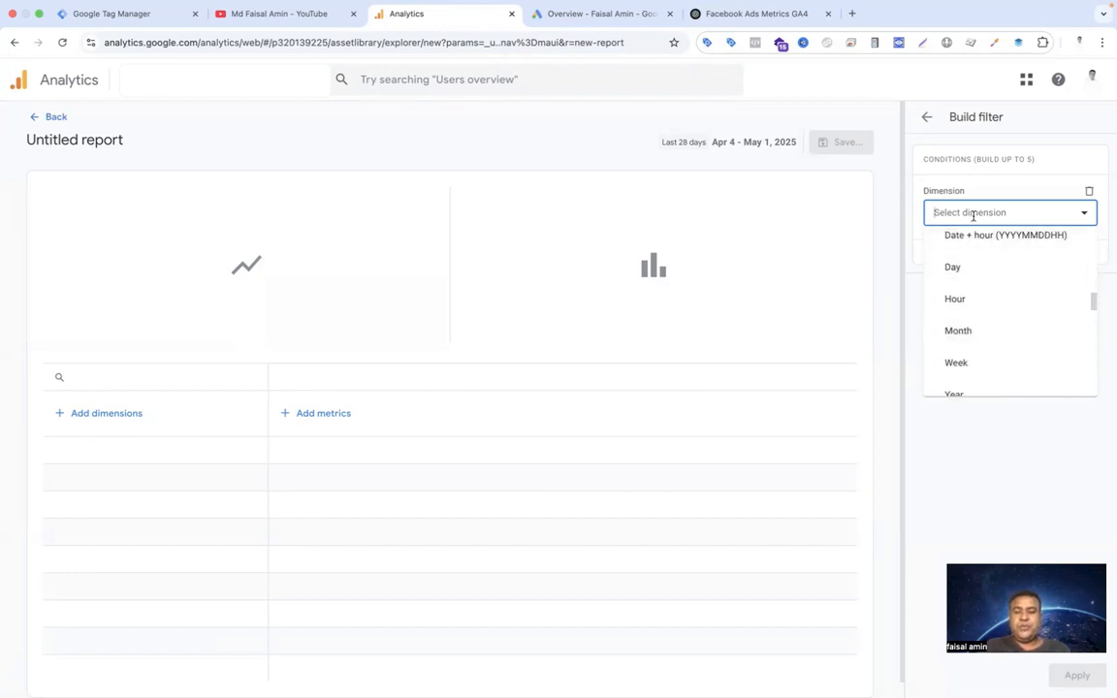
text(sess)
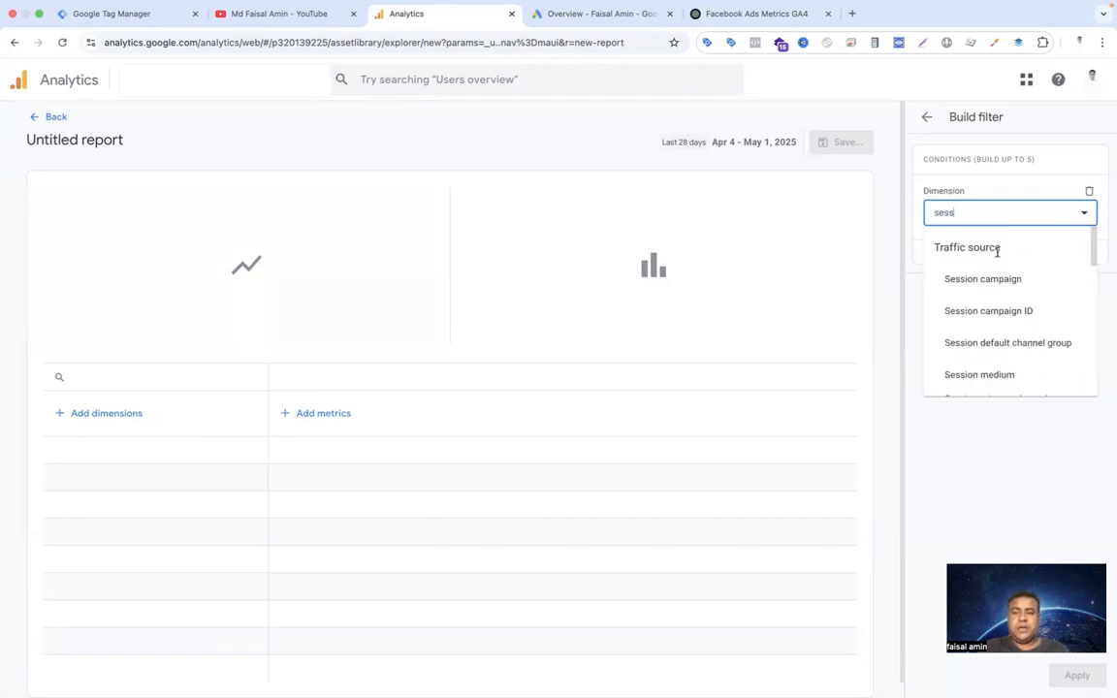
scroll(1008, 290, down, 2)
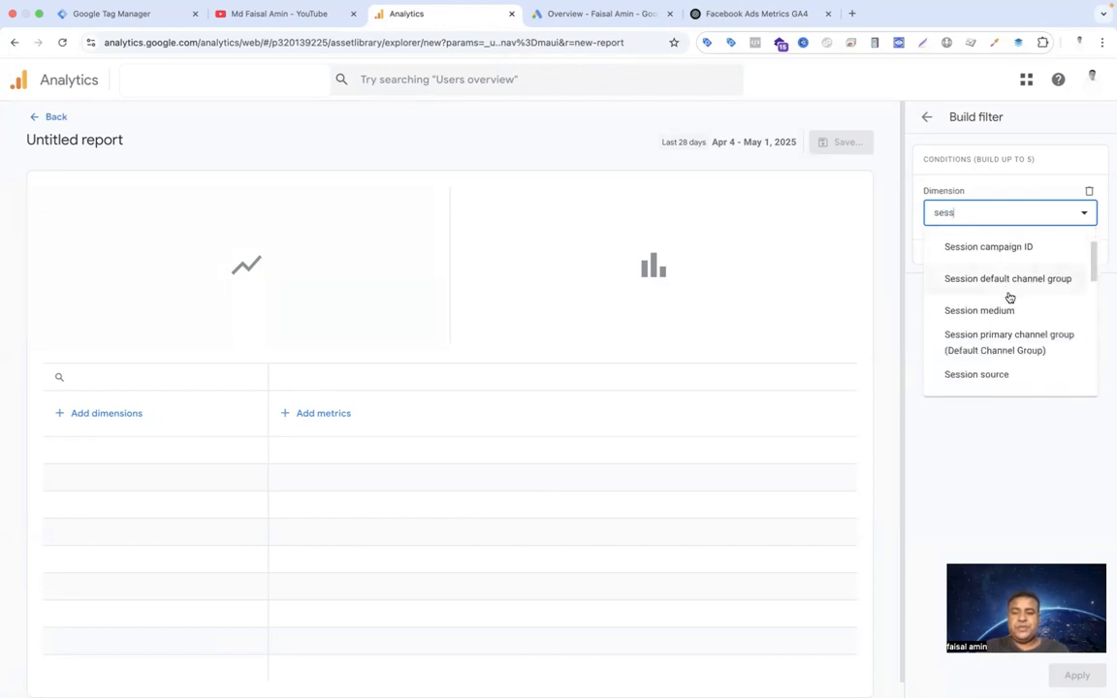
scroll(1009, 296, down, 1)
click(970, 370)
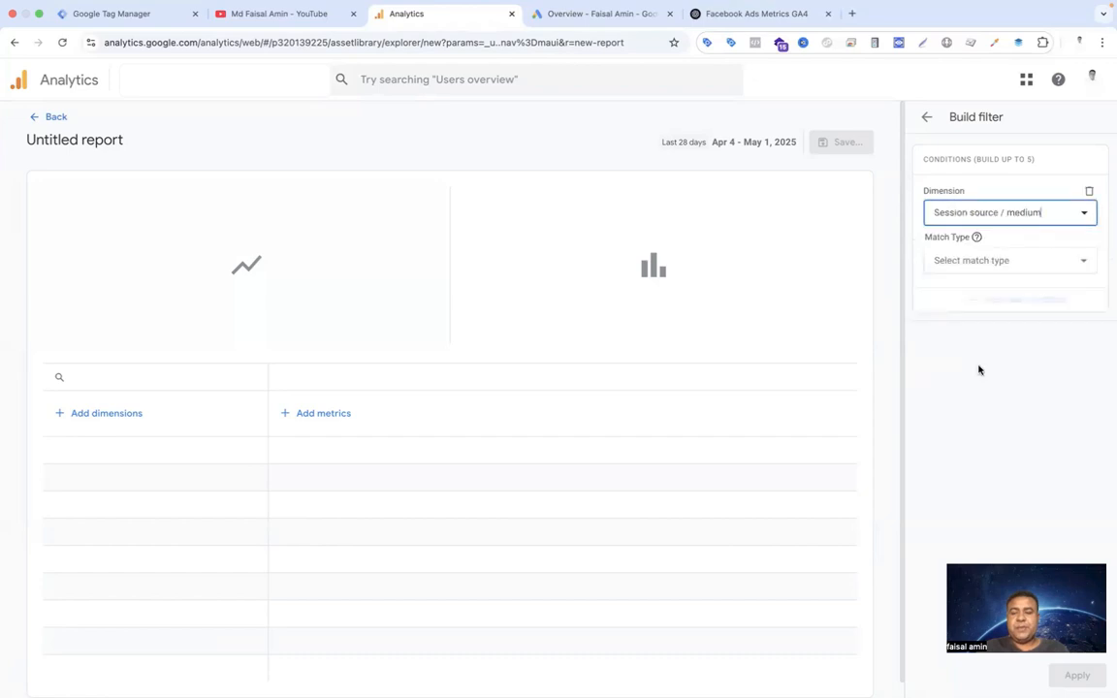
Step: Set the filter condition to exactly match the value fb / paid and apply the filter
click(963, 265)
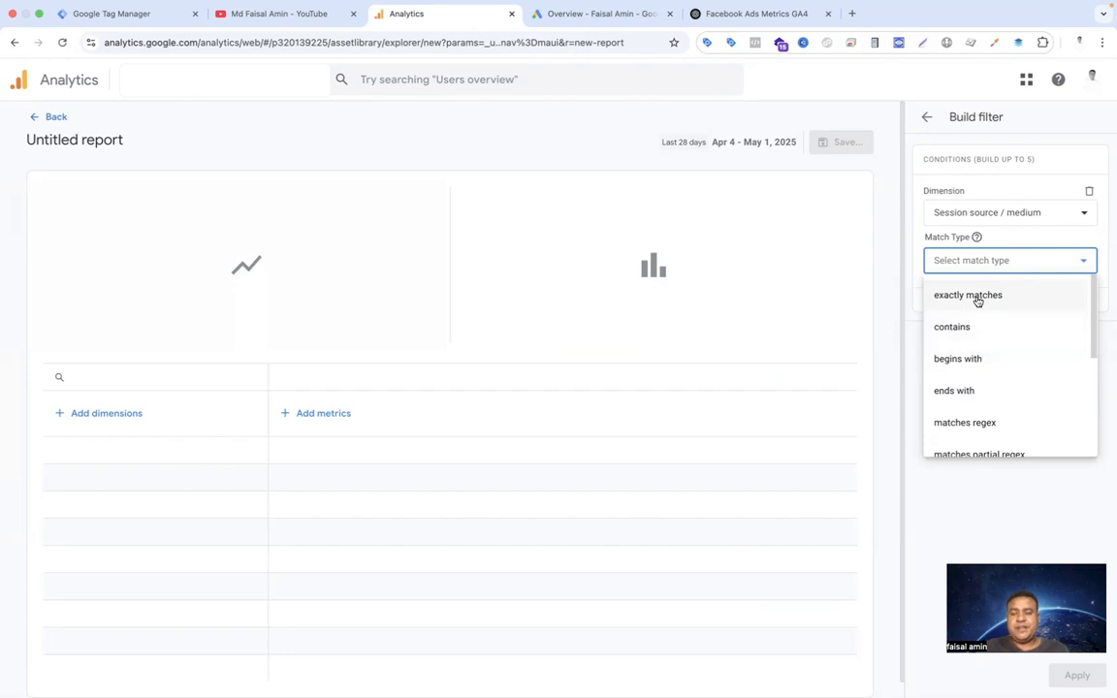
click(978, 300)
click(1048, 315)
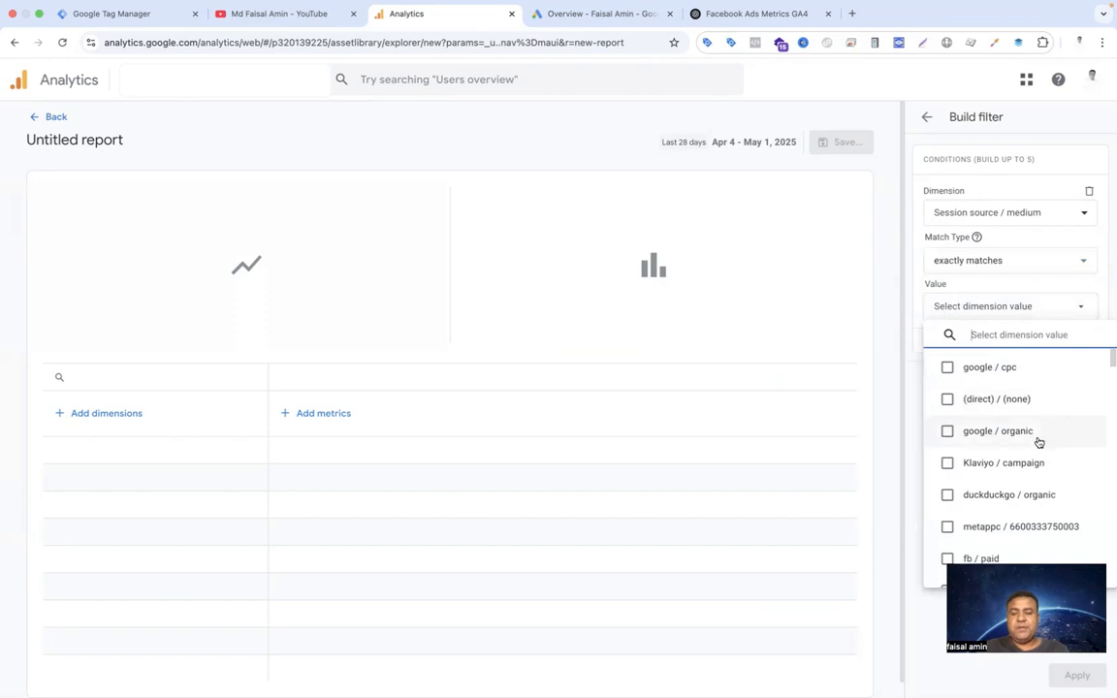
scroll(1039, 443, down, 1)
scroll(1038, 441, down, 3)
scroll(1038, 442, down, 2)
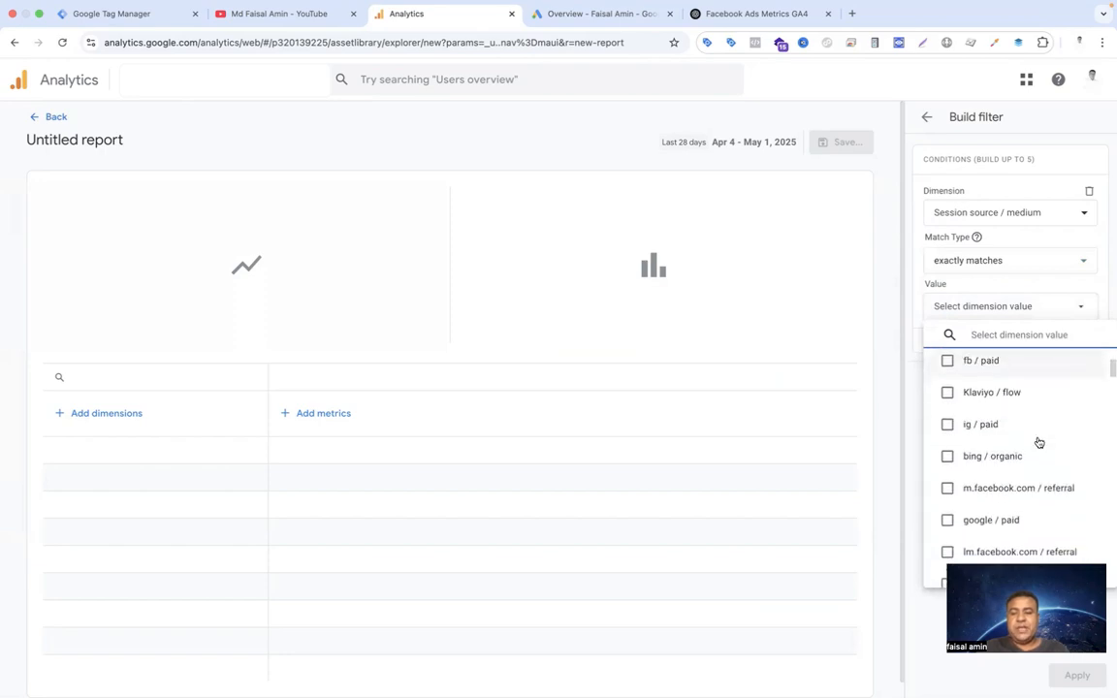
scroll(992, 423, up, 1)
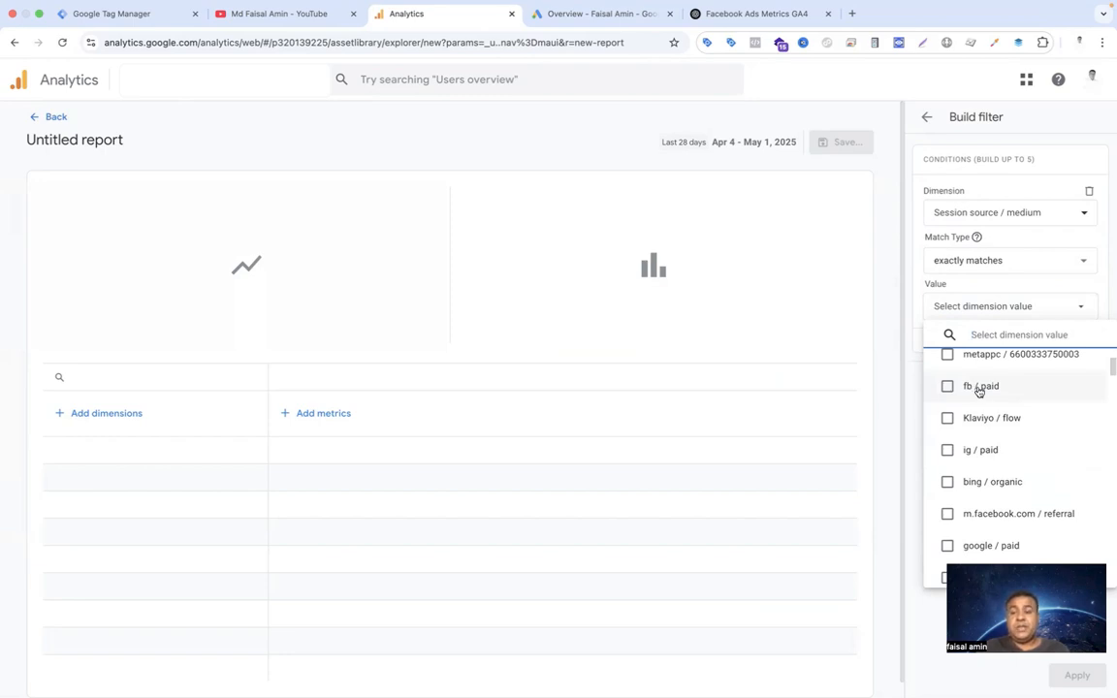
scroll(995, 438, down, 1)
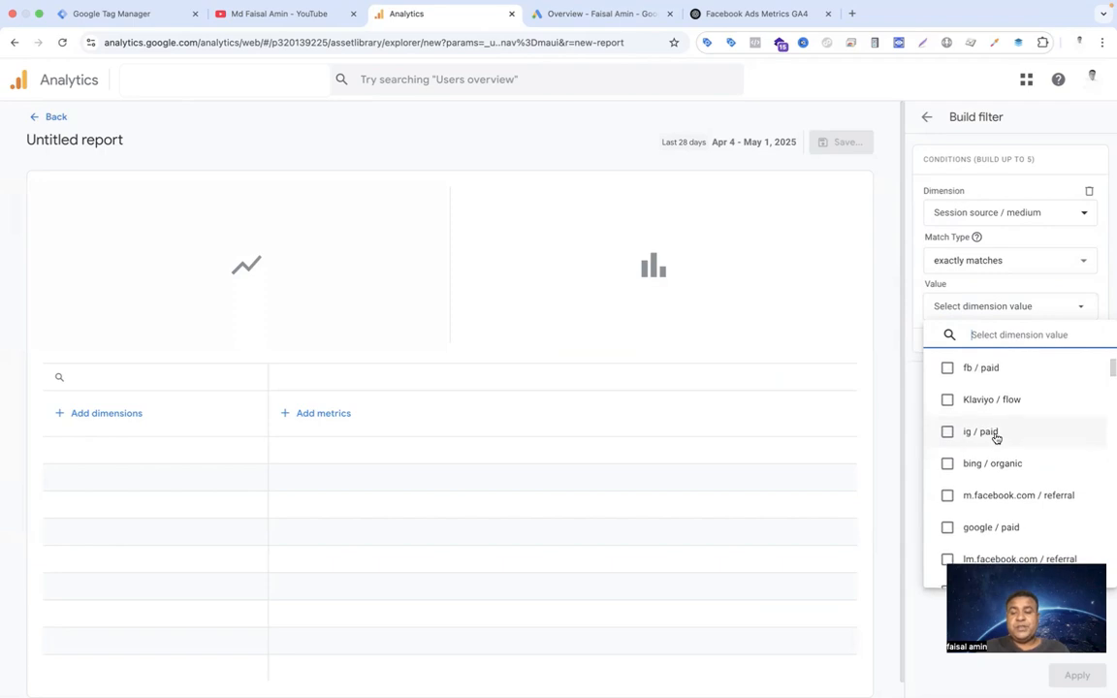
scroll(989, 432, up, 1)
click(960, 392)
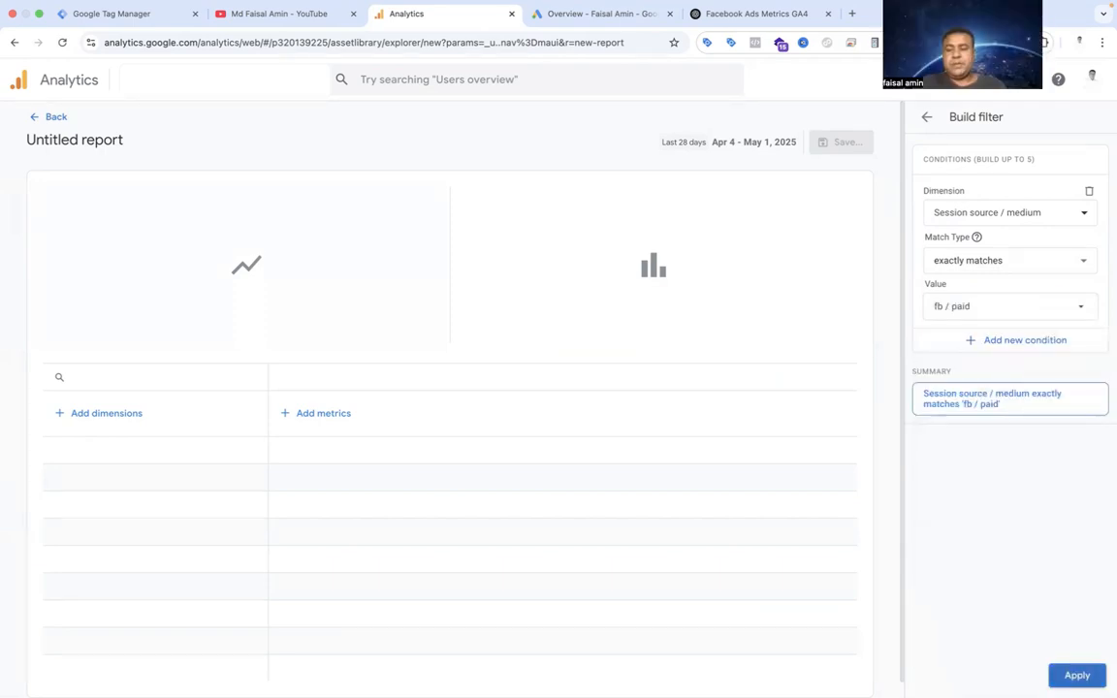
click(1078, 676)
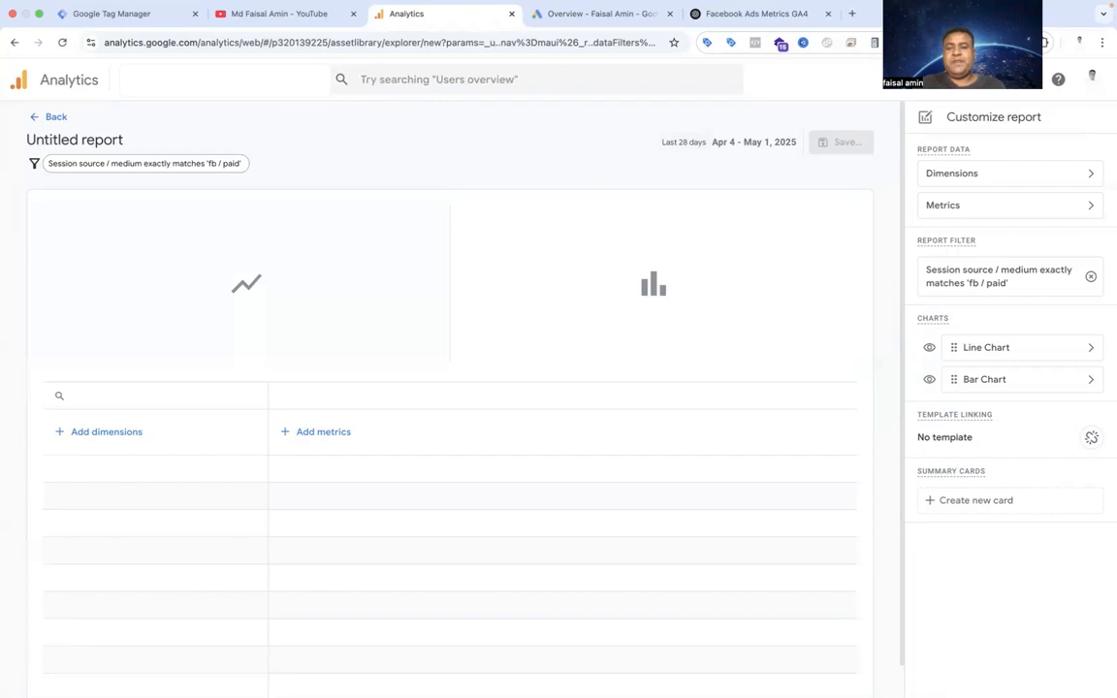
Step: Add Session source / medium as the report's primary dimension and apply it
click(1000, 175)
click(1013, 189)
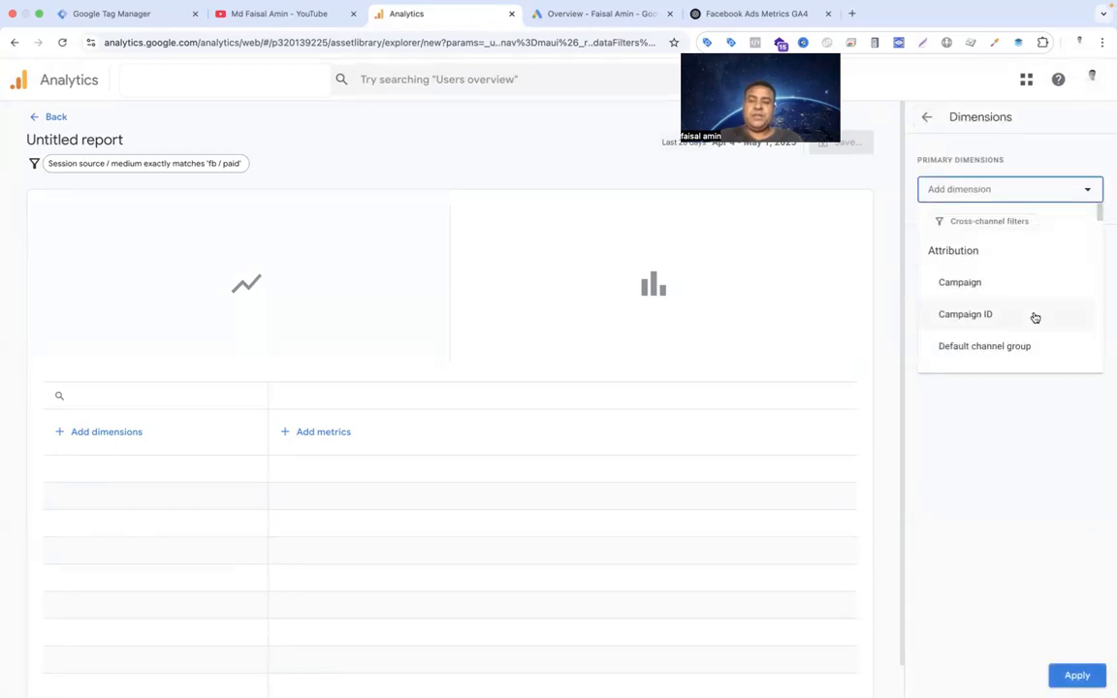
scroll(1035, 317, down, 8)
click(988, 192)
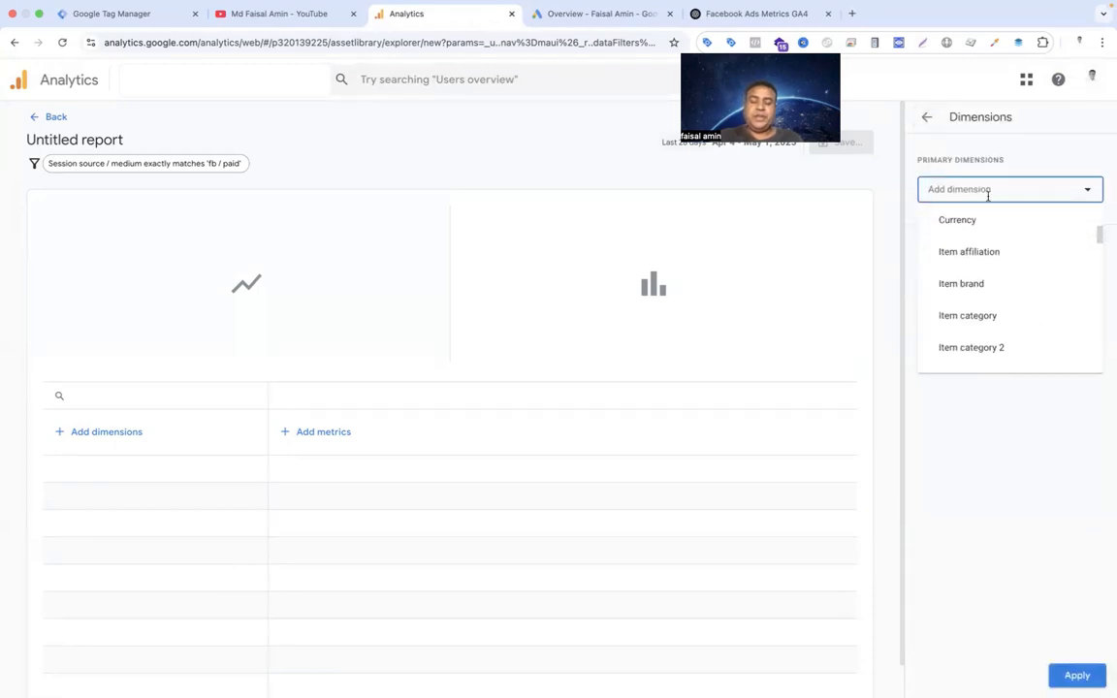
text(sess)
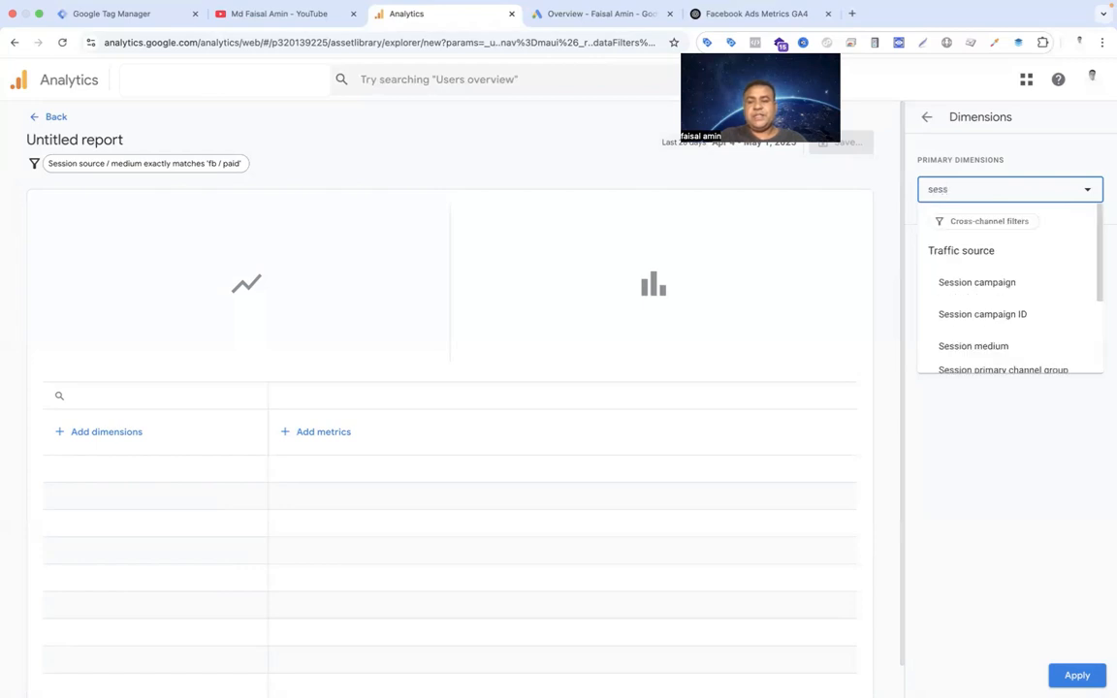
scroll(987, 291, down, 2)
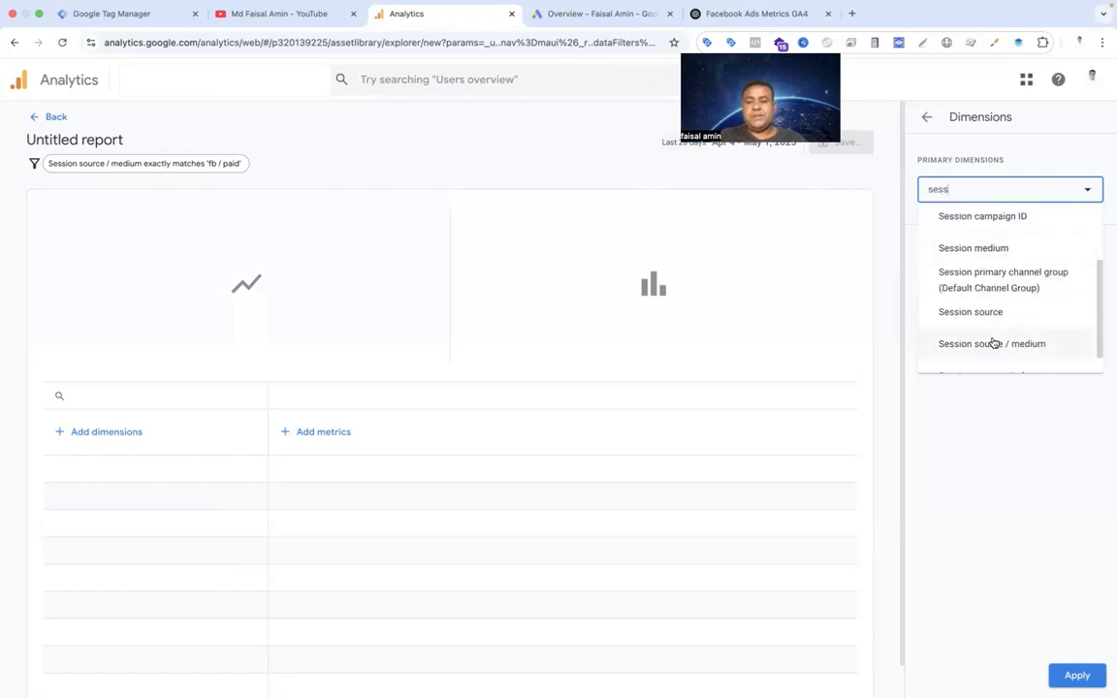
click(992, 342)
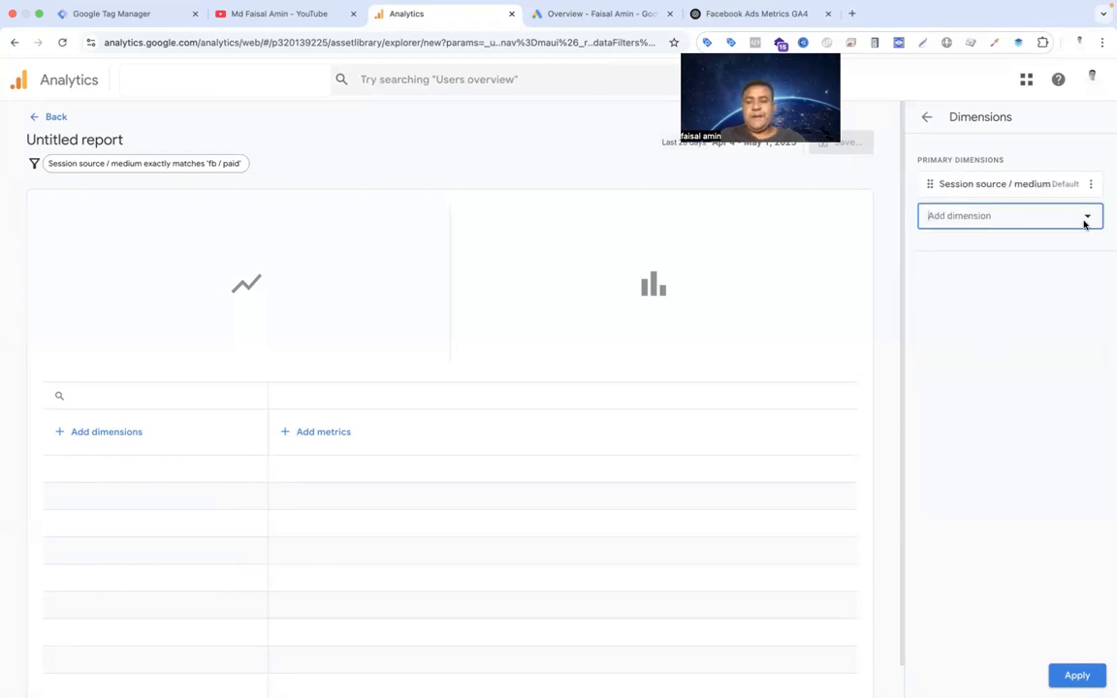
click(1079, 676)
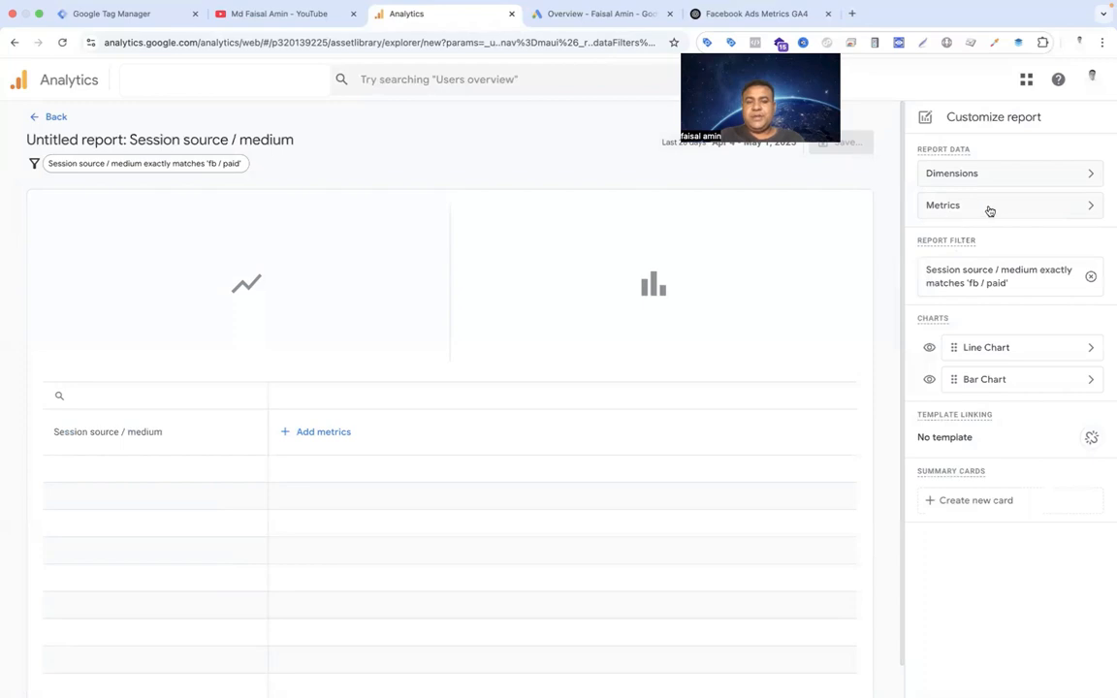
Step: Add New users as the first metric of the report
click(989, 206)
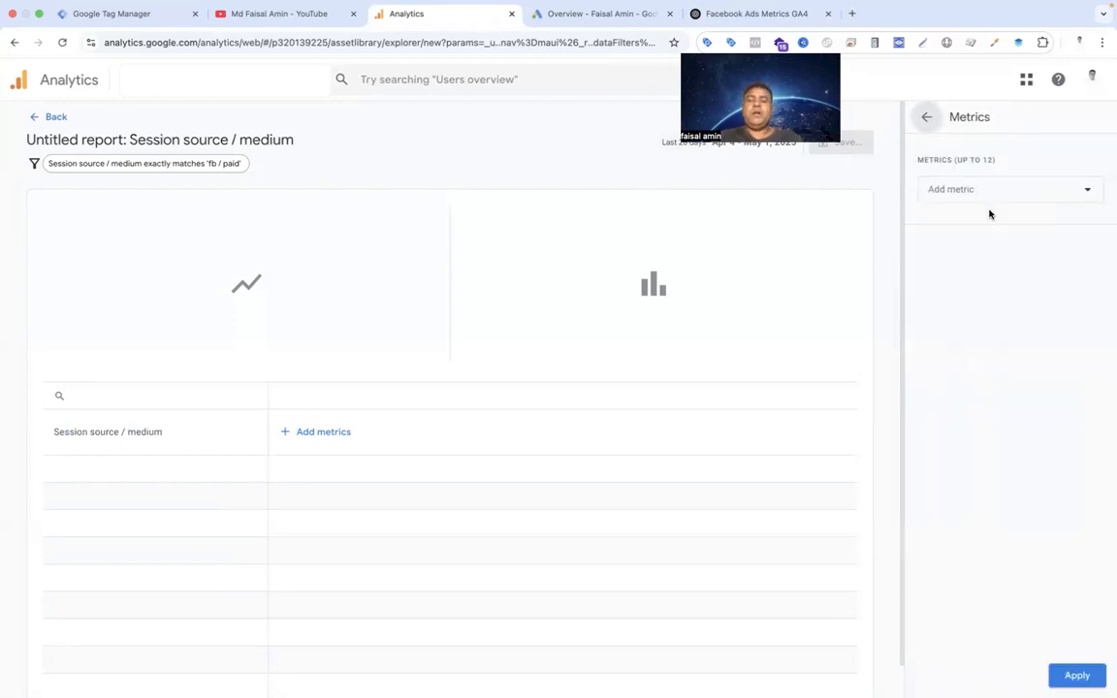
click(994, 192)
text(new user)
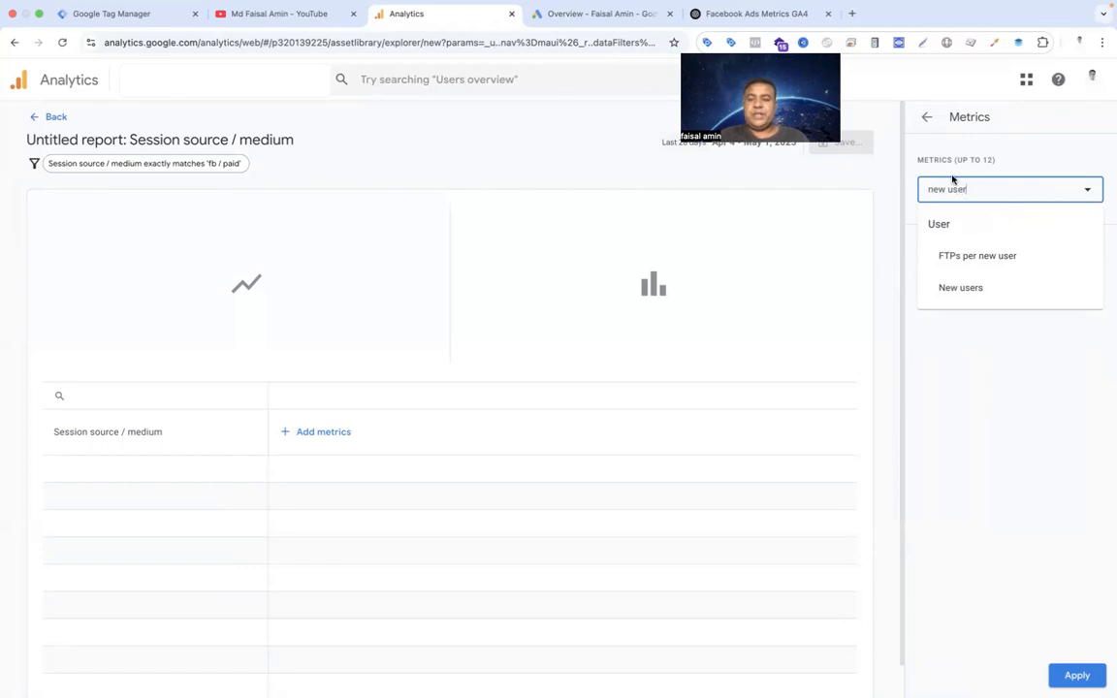
click(965, 294)
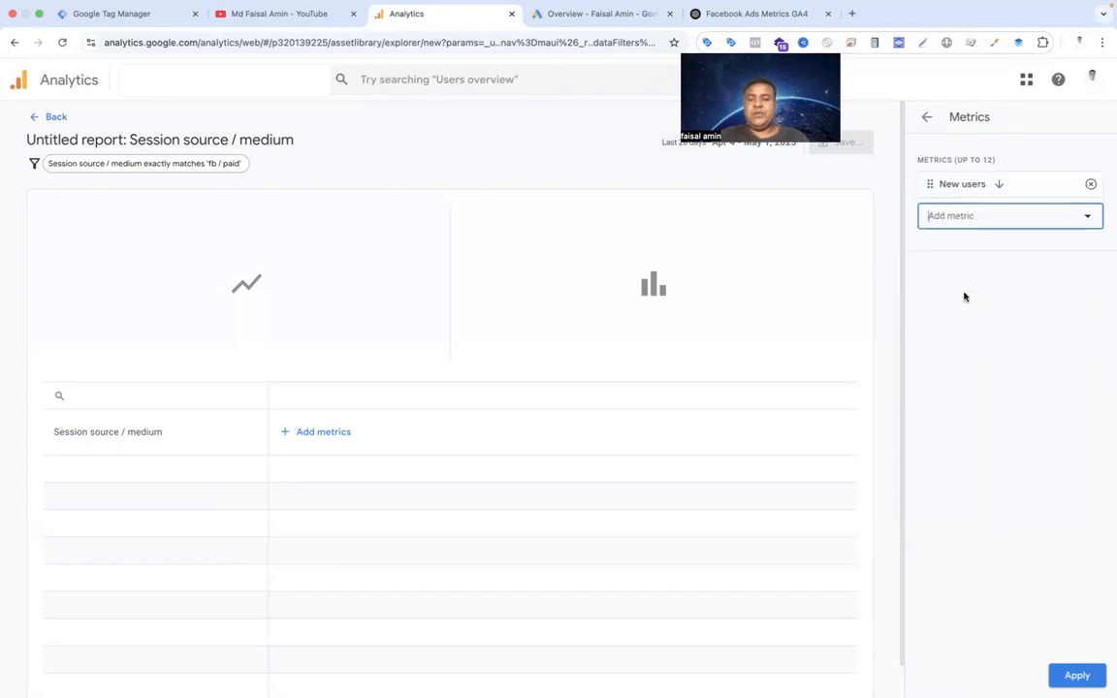
Step: Look through the metrics available for the report and the limit on how many can be added
click(1088, 219)
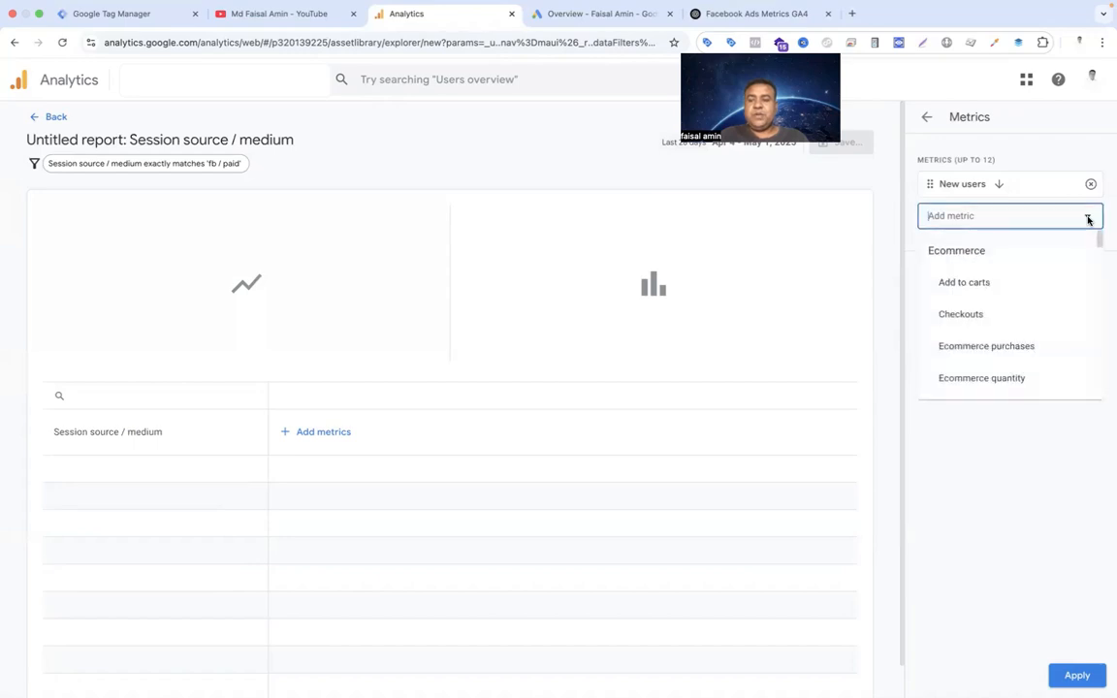
scroll(998, 324, down, 5)
scroll(998, 324, down, 3)
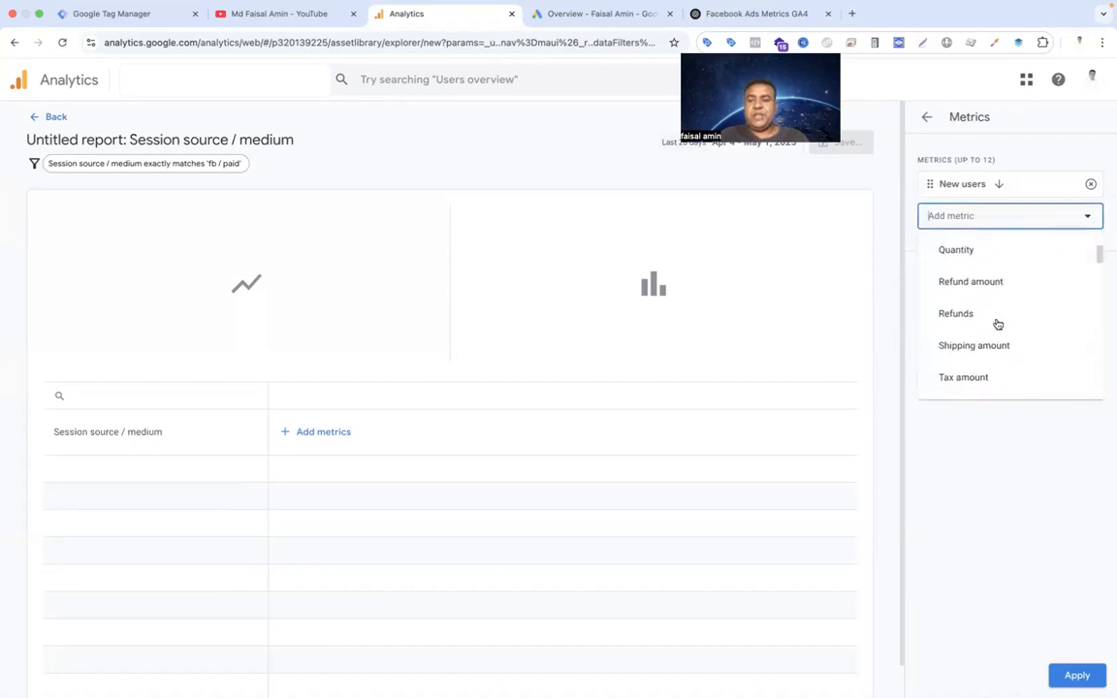
scroll(998, 324, down, 6)
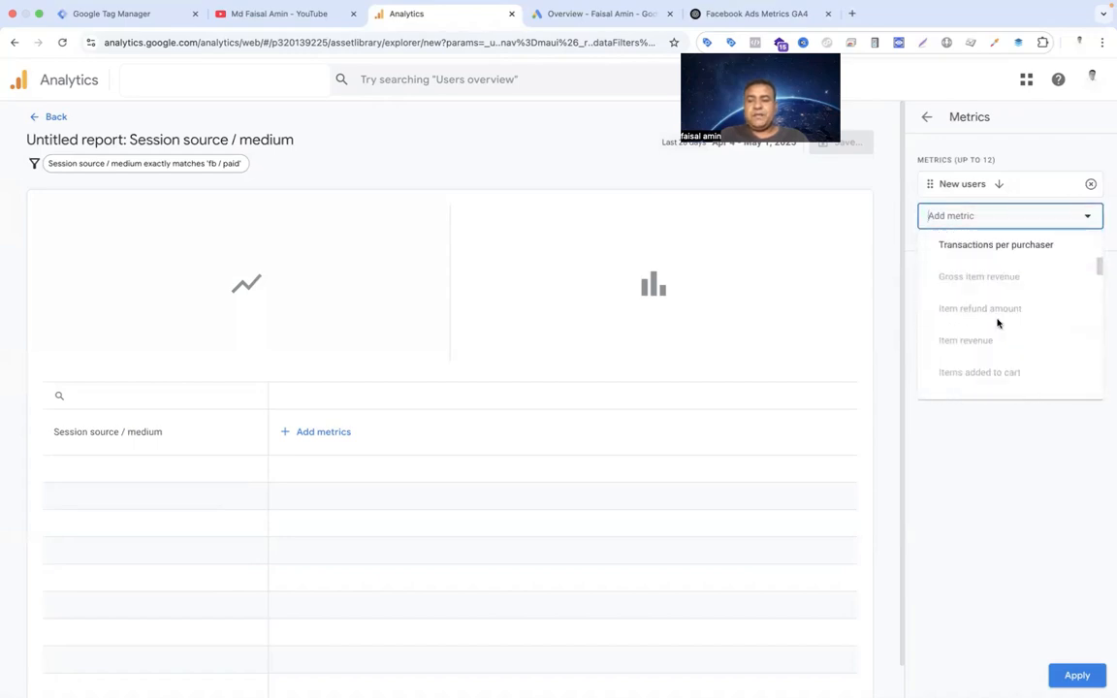
scroll(989, 300, up, 15)
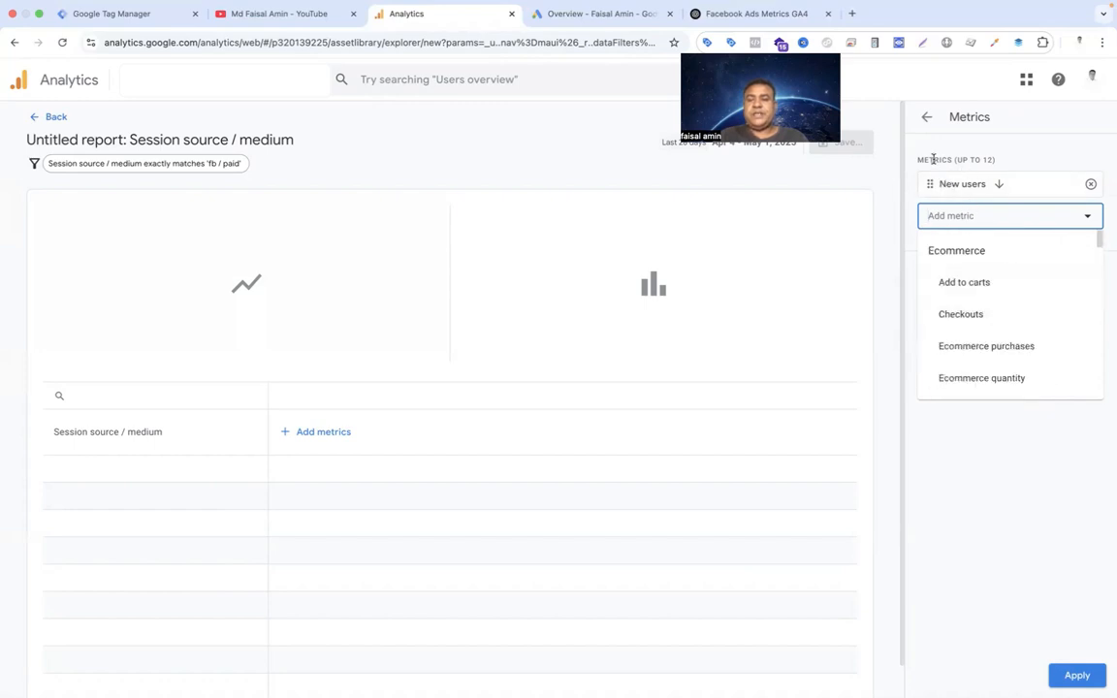
drag(920, 159, 992, 160)
click(999, 163)
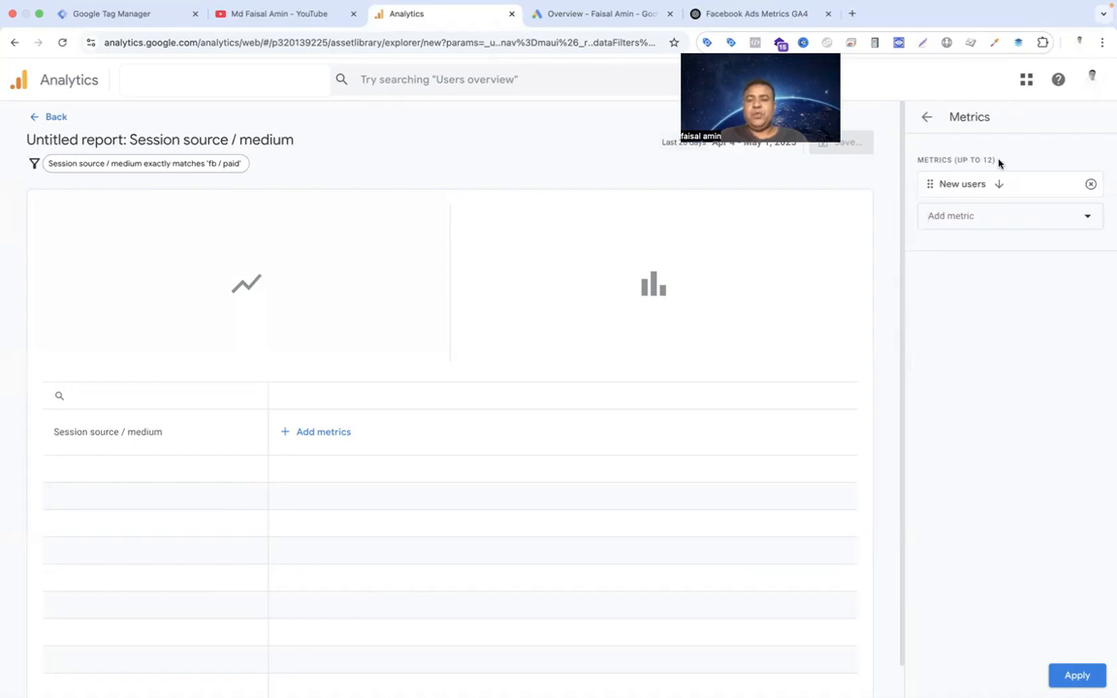
Step: Add Sessions as the report's second metric
click(999, 216)
text(sess)
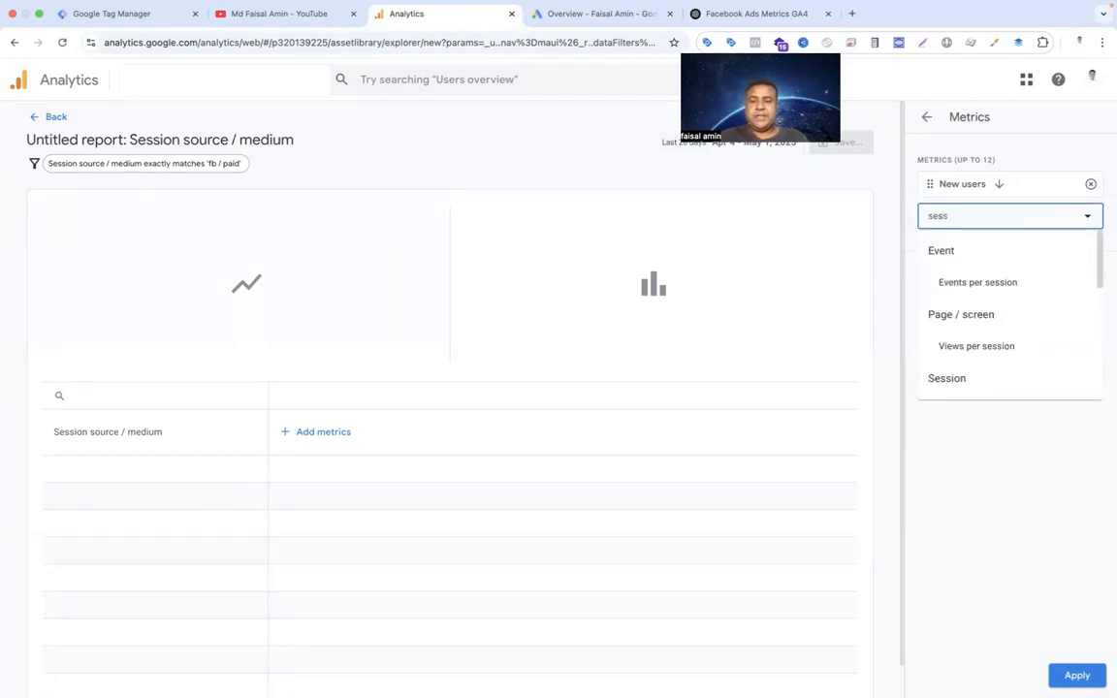
scroll(995, 302, down, 1)
scroll(975, 362, down, 3)
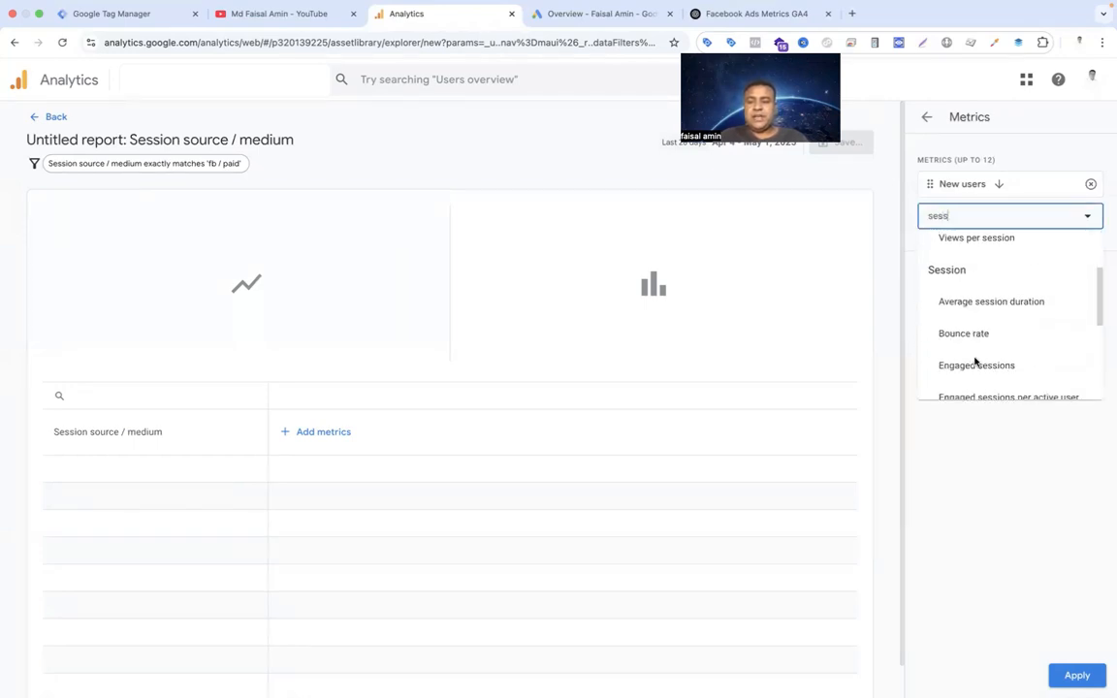
scroll(1013, 367, down, 4)
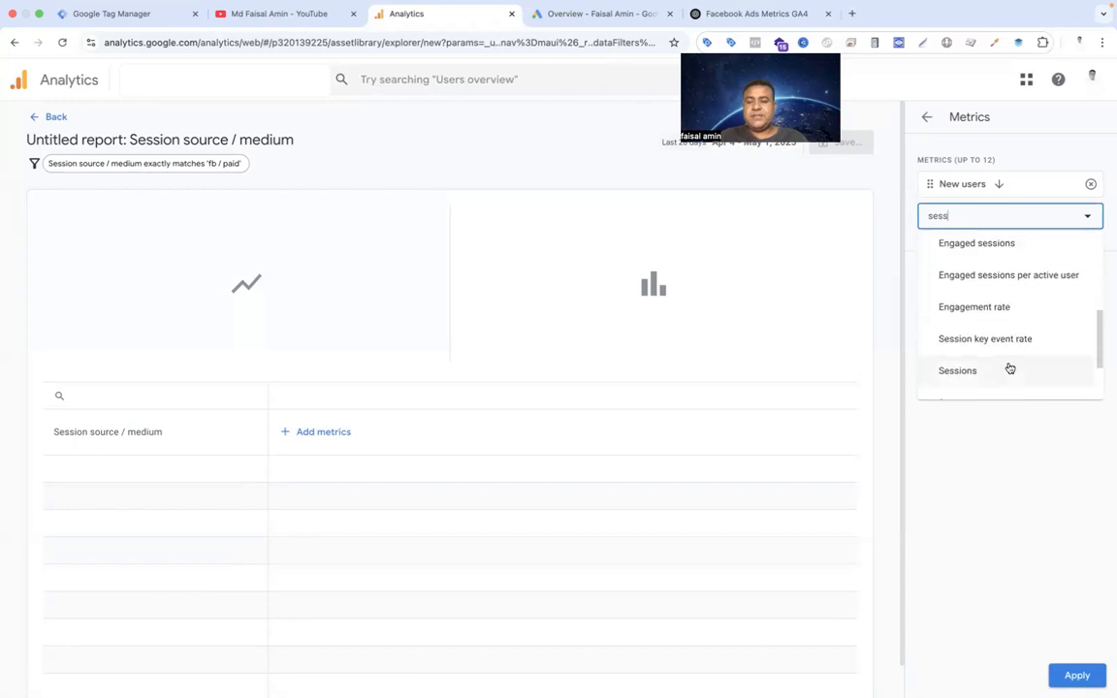
click(970, 371)
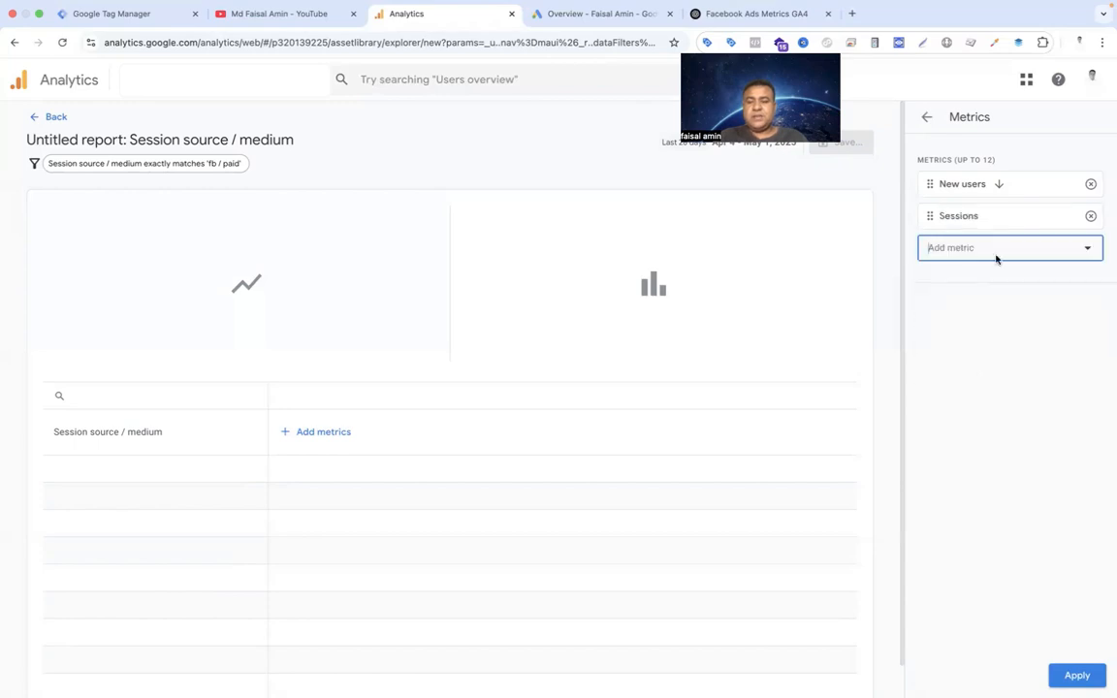
Step: Add Engaged sessions and Engagement rate to the report's metrics
text(enga)
click(1006, 315)
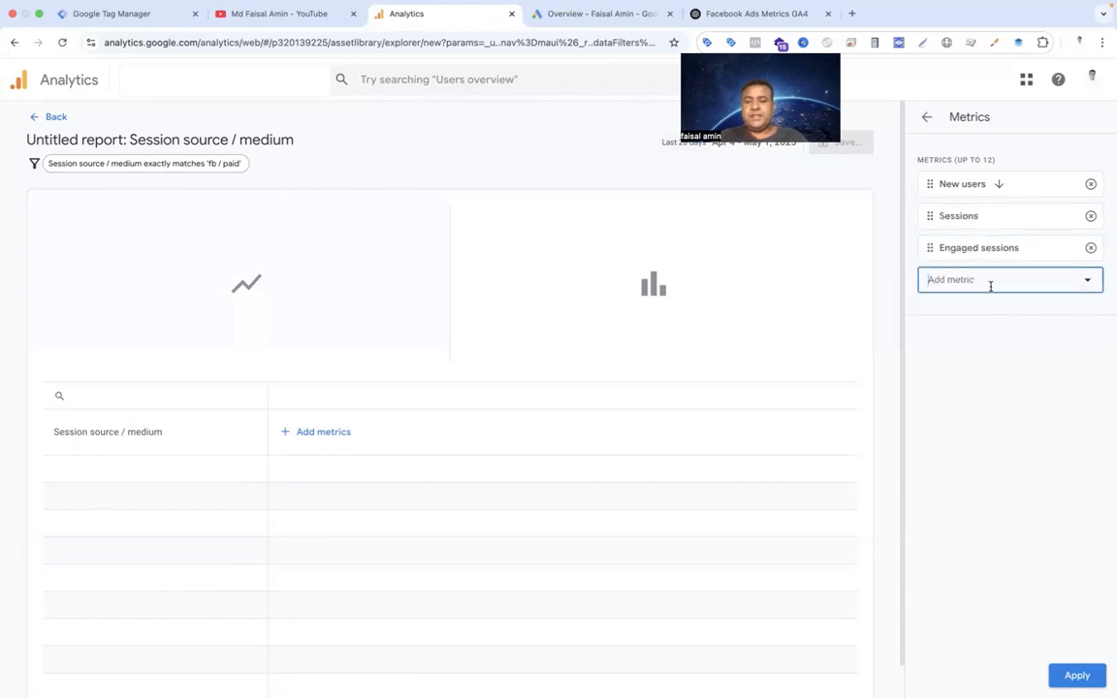
click(990, 281)
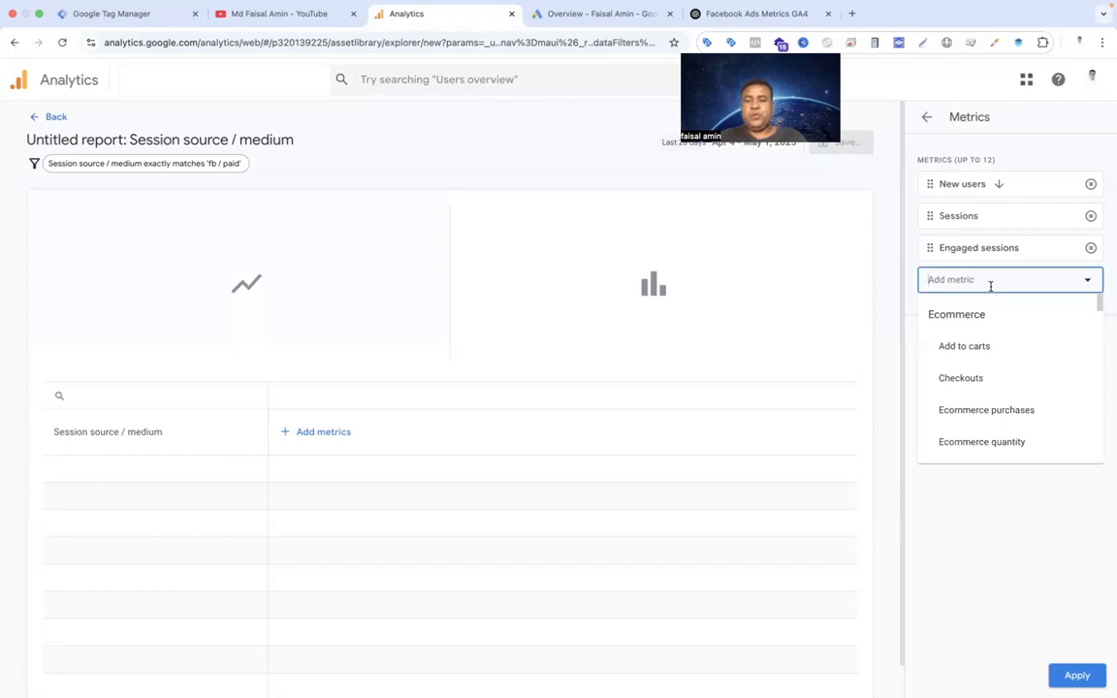
text(enga)
click(970, 375)
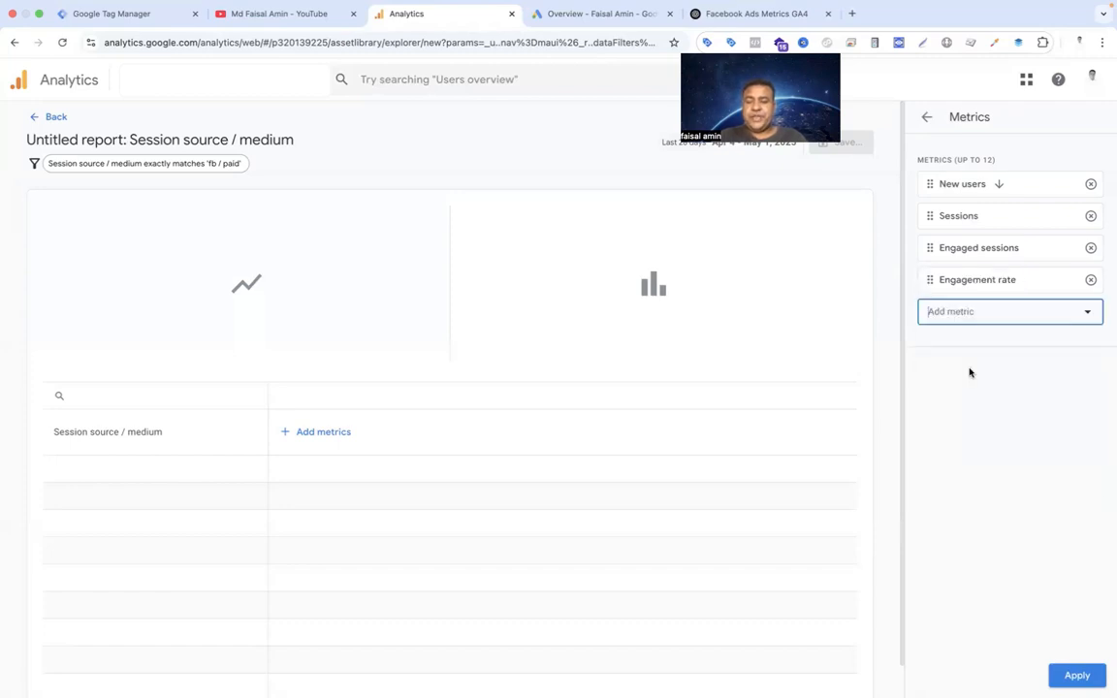
Step: Add Average engagement time per session and Events per session to the report's metrics
text(aver)
scroll(960, 471, down, 3)
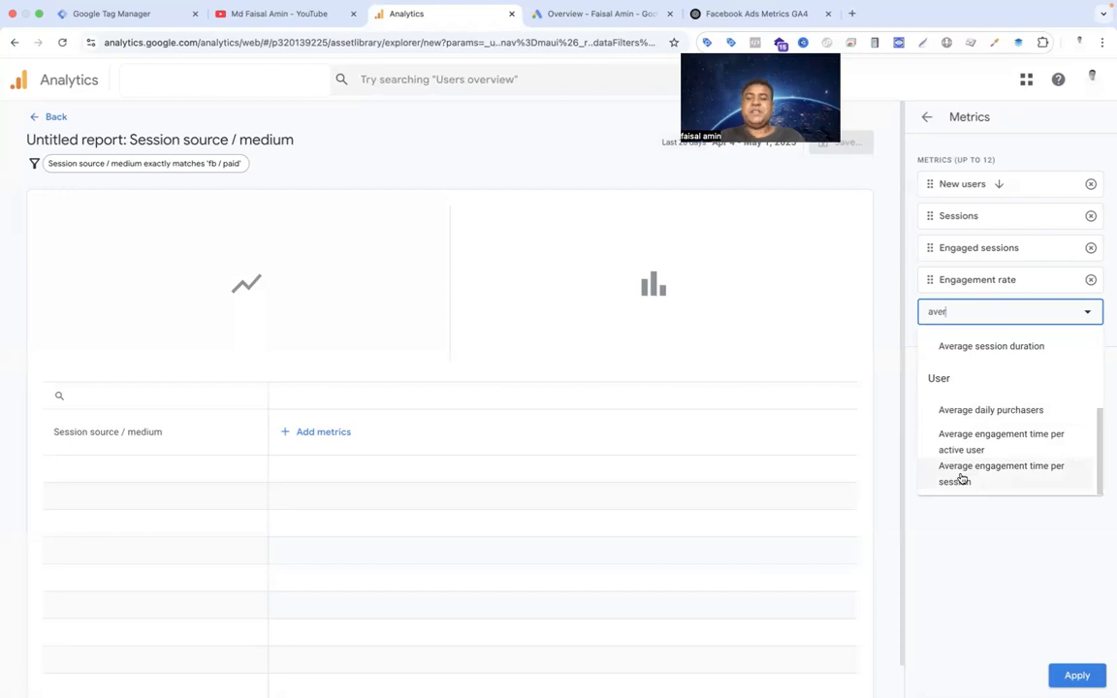
click(961, 479)
text(eve)
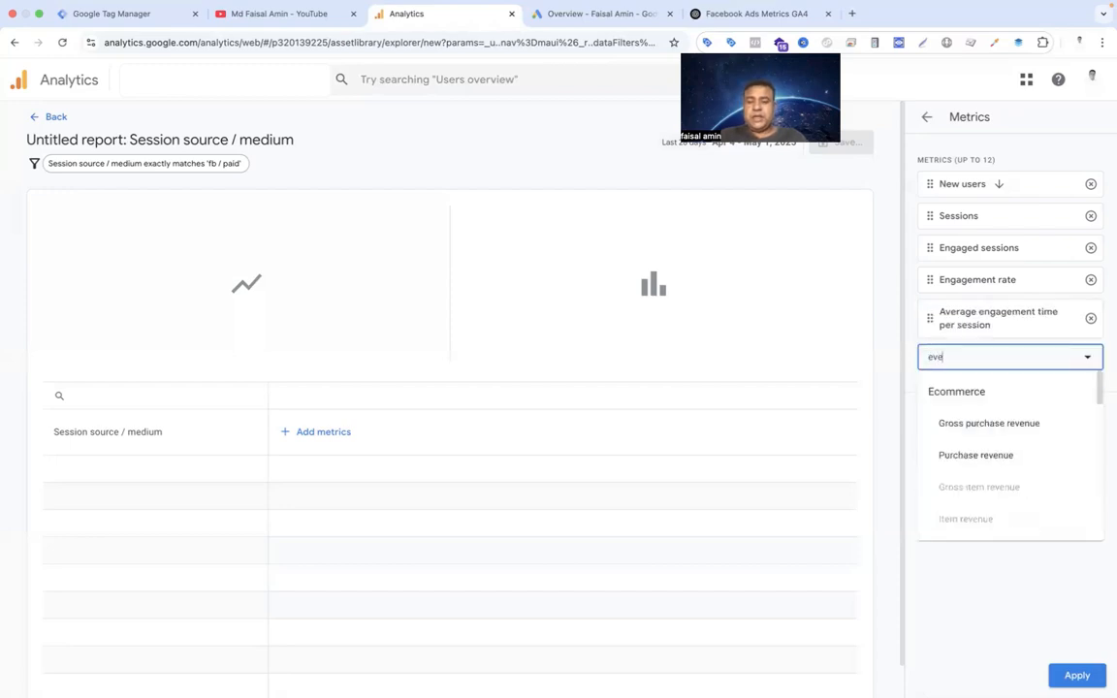
text(nt)
click(997, 519)
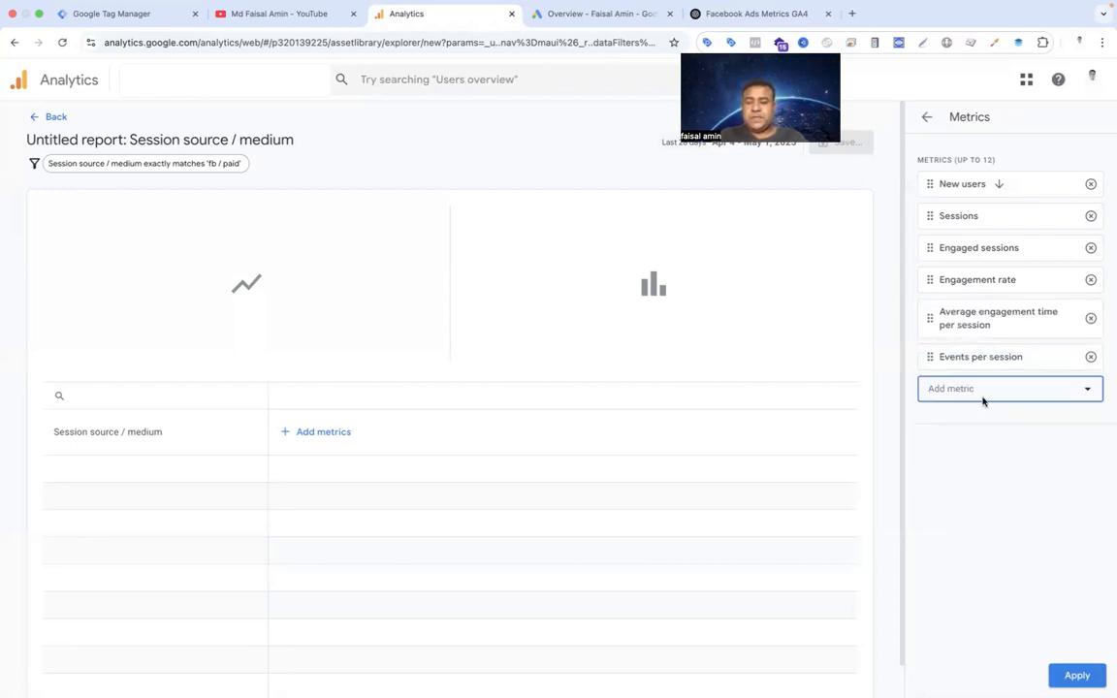
Step: Add Total revenue and Purchase revenue to the report's metrics
text(total)
click(980, 454)
text(purch)
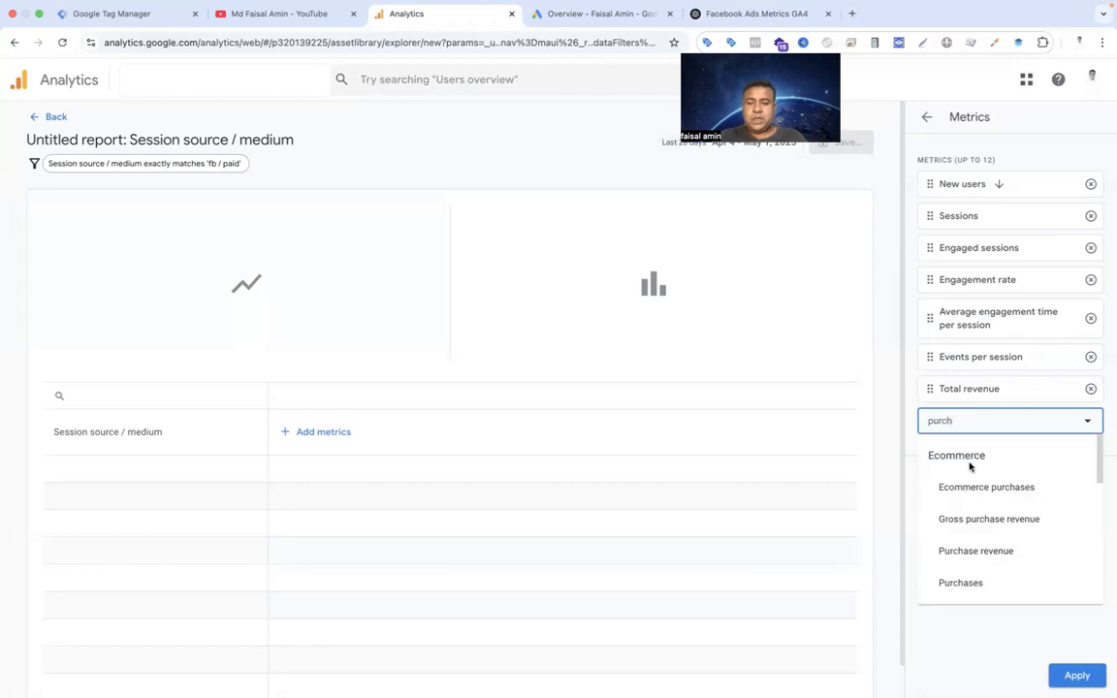
click(970, 559)
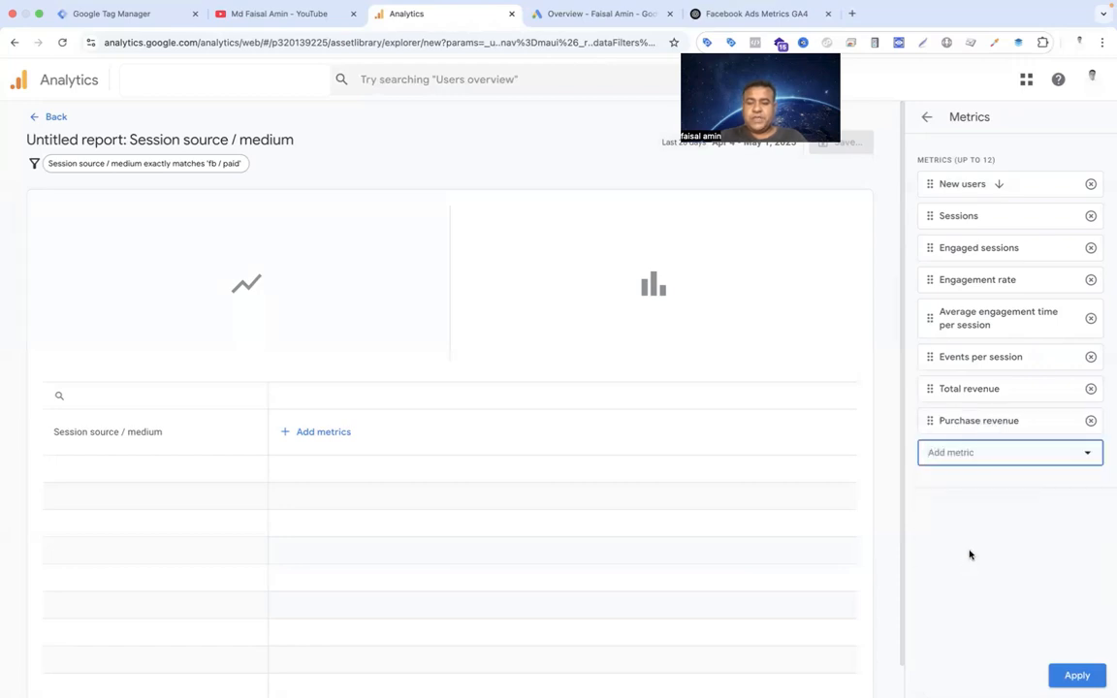
Step: Add Average purchase revenue as the last metric and apply the metric selection to the report
text(rev)
scroll(988, 537, down, 4)
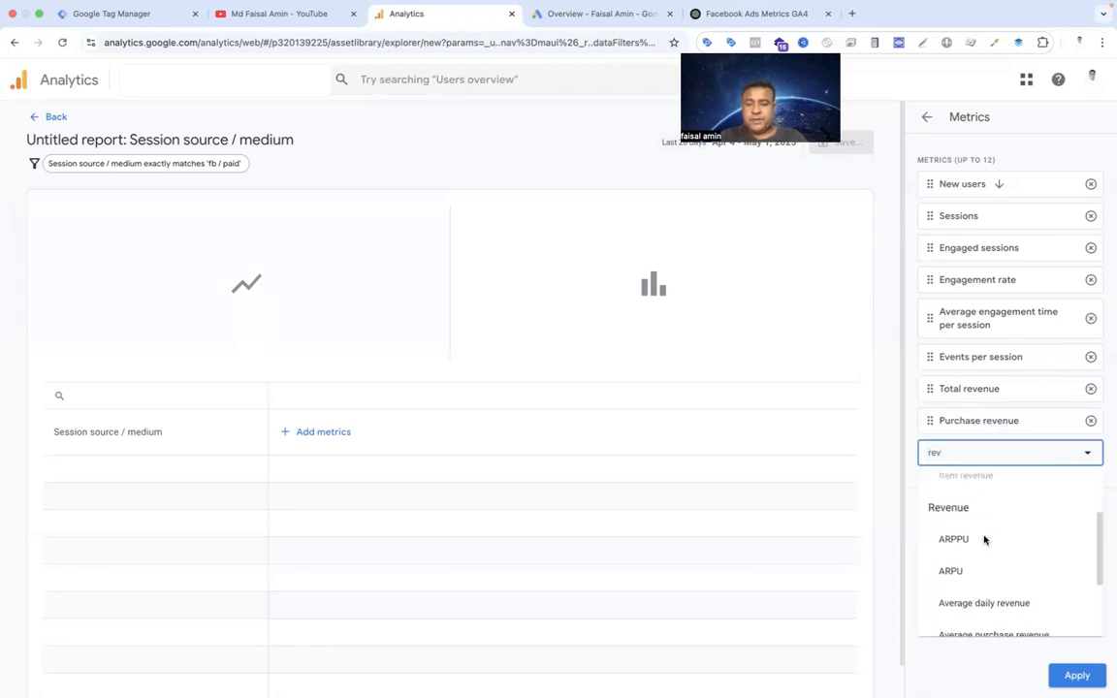
click(976, 621)
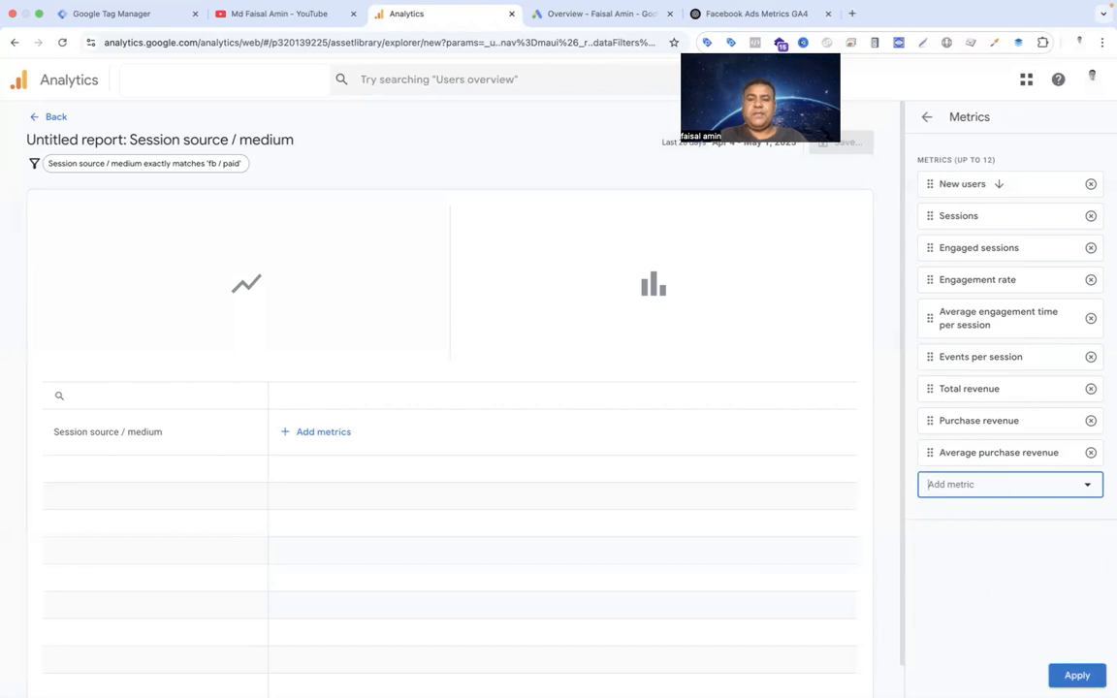
click(1077, 676)
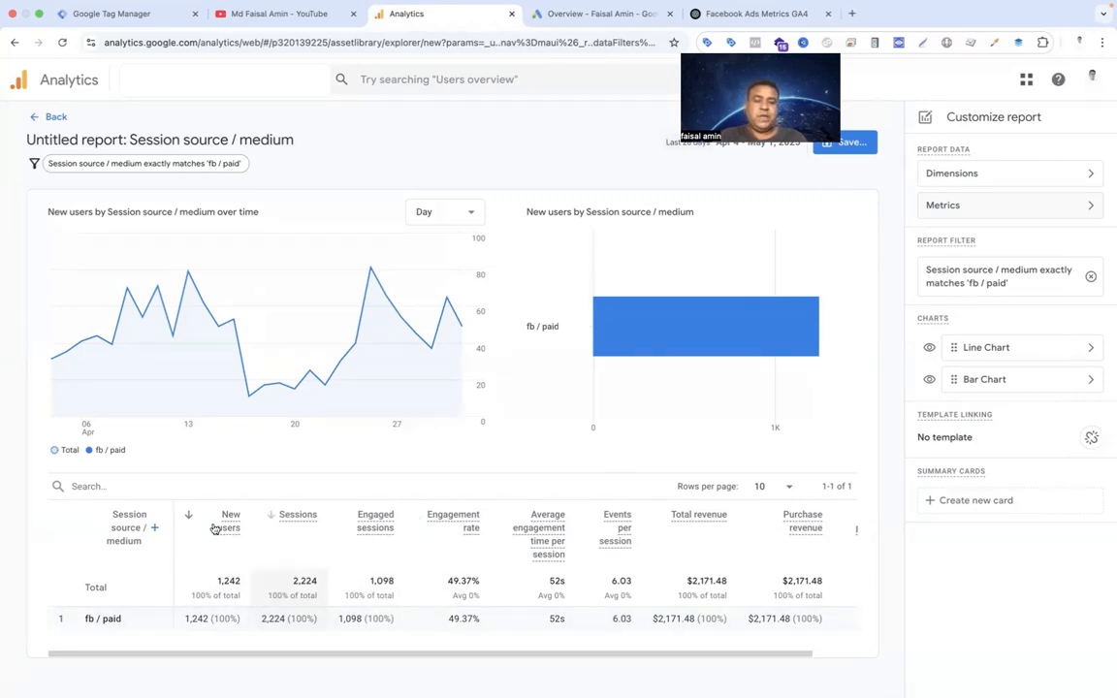
click(156, 529)
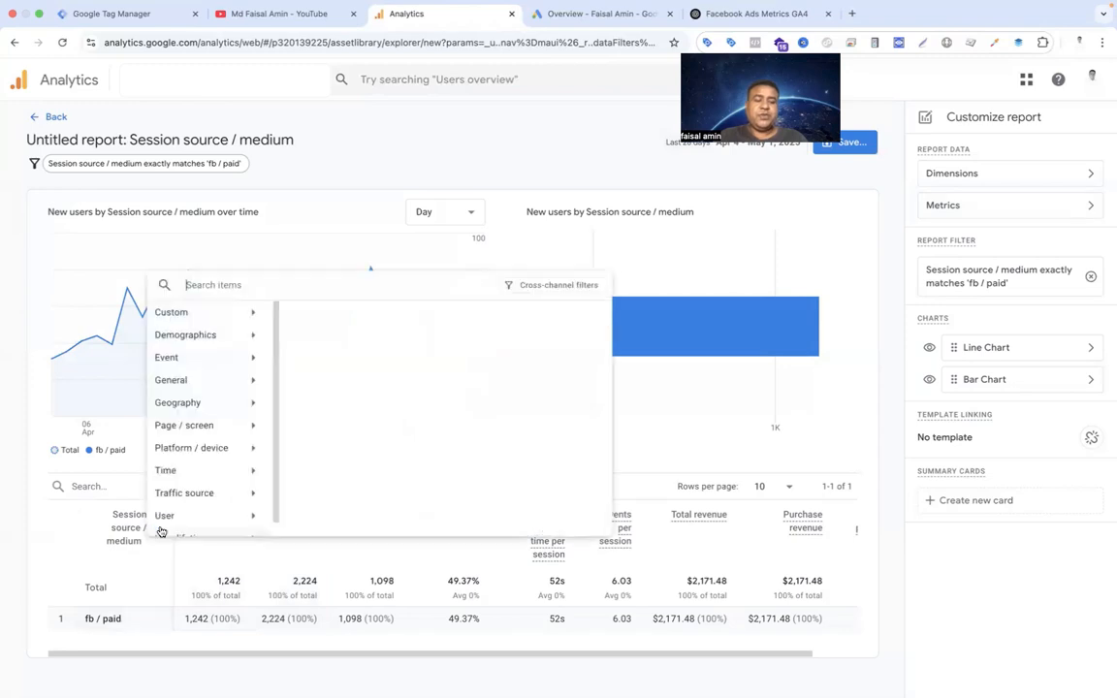
scroll(197, 468, down, 1)
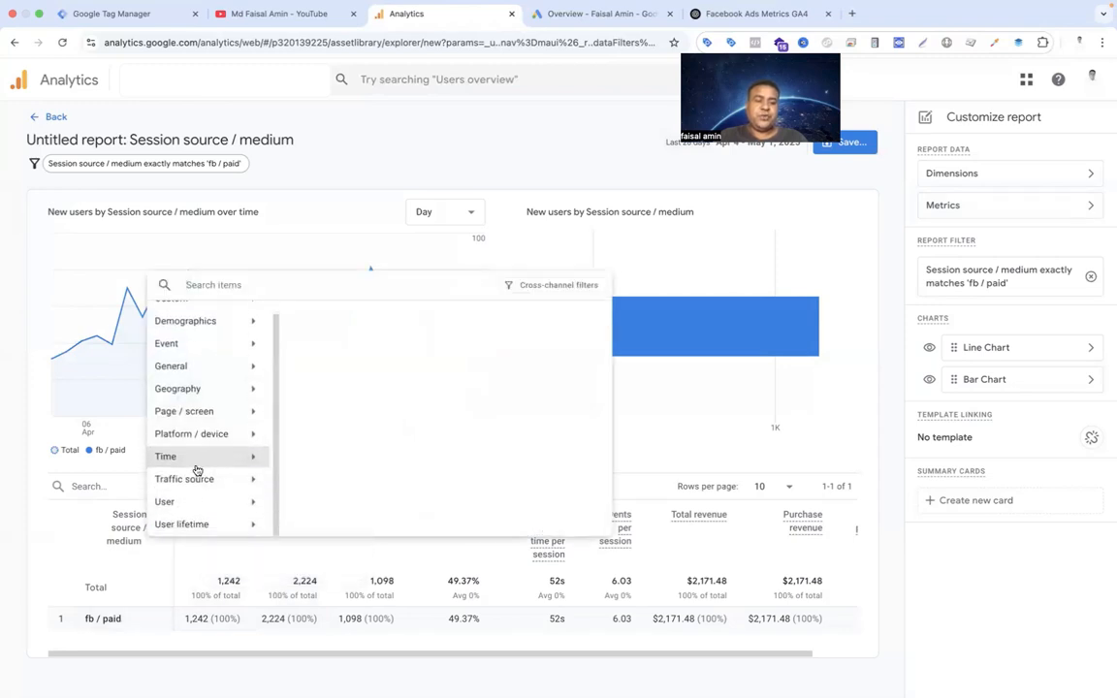
scroll(214, 445, up, 1)
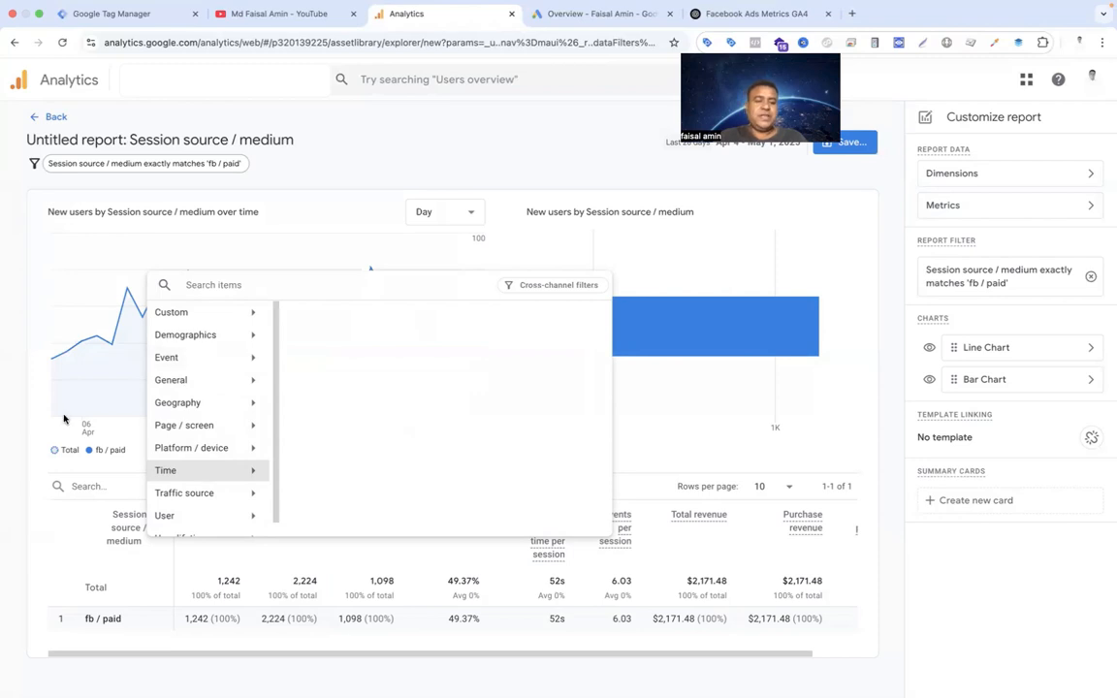
click(32, 439)
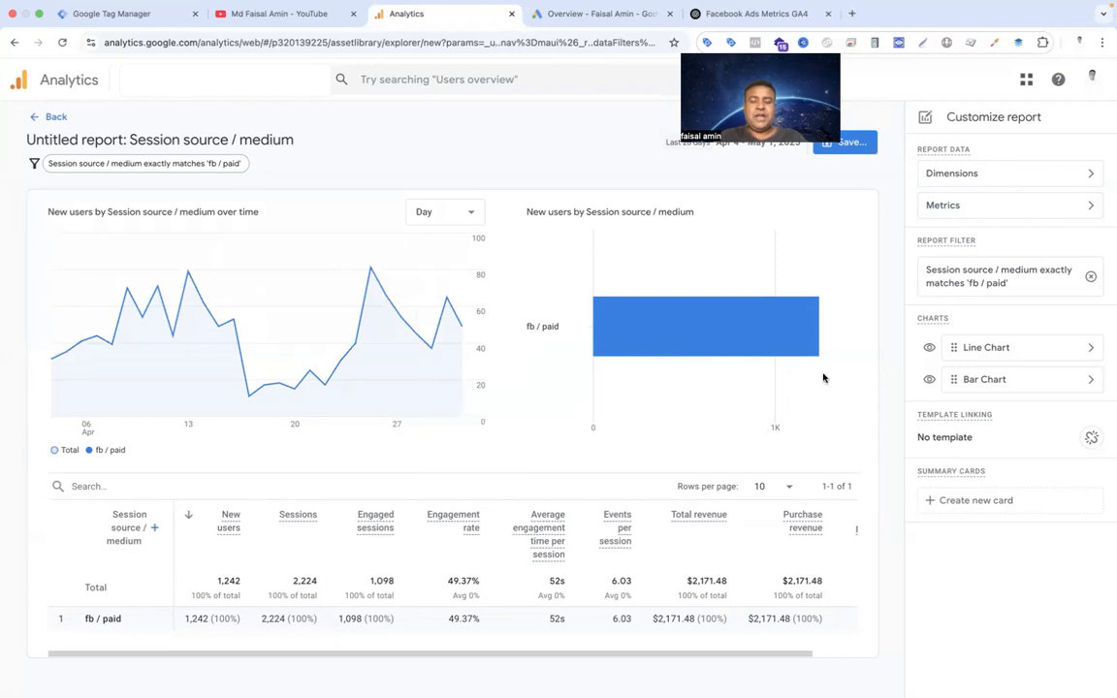
Step: Hide the report's bar chart and save the report under the name Facebook Ads Reporting | Paid
click(930, 381)
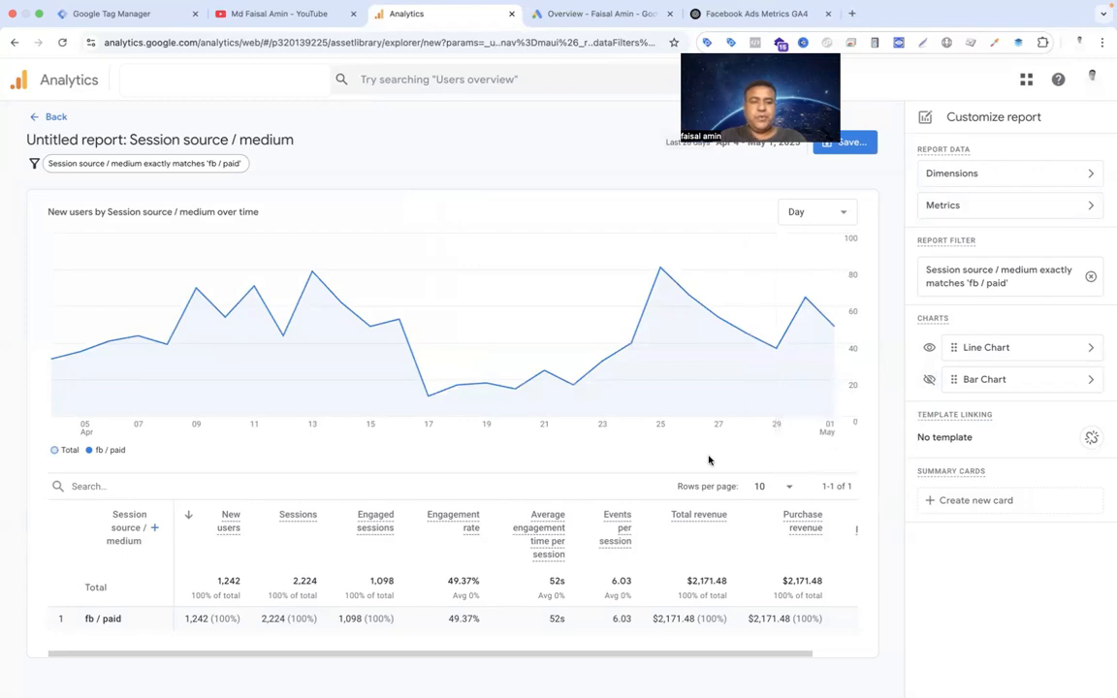
click(844, 143)
text(Facebook Ads)
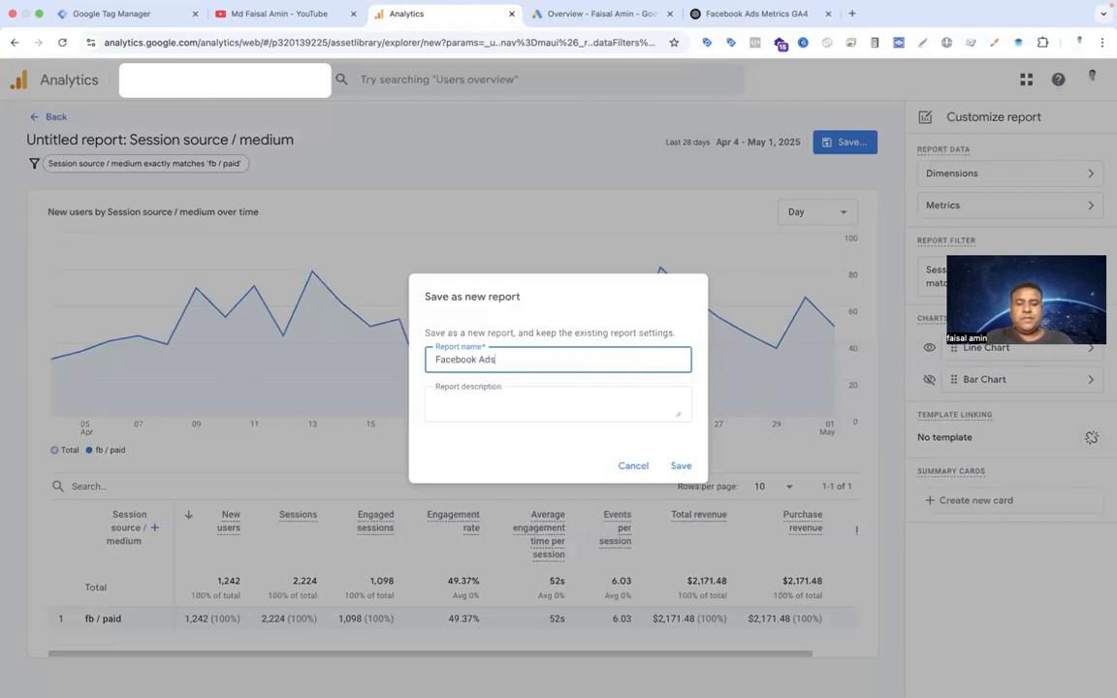
text( Reporting | Paid)
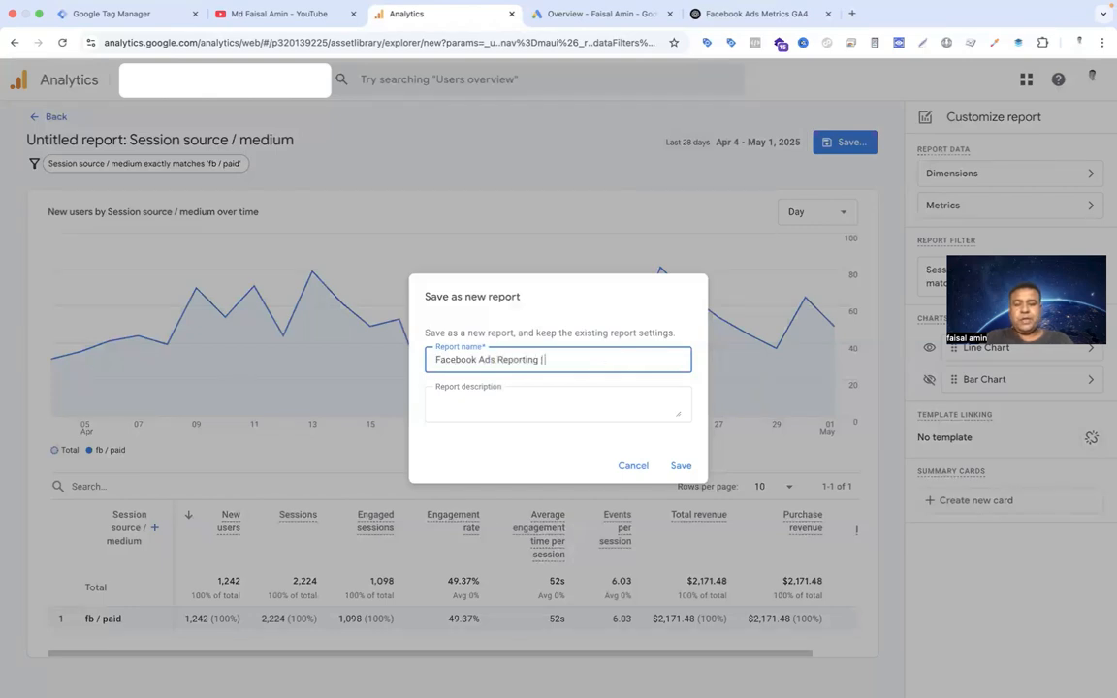
click(681, 467)
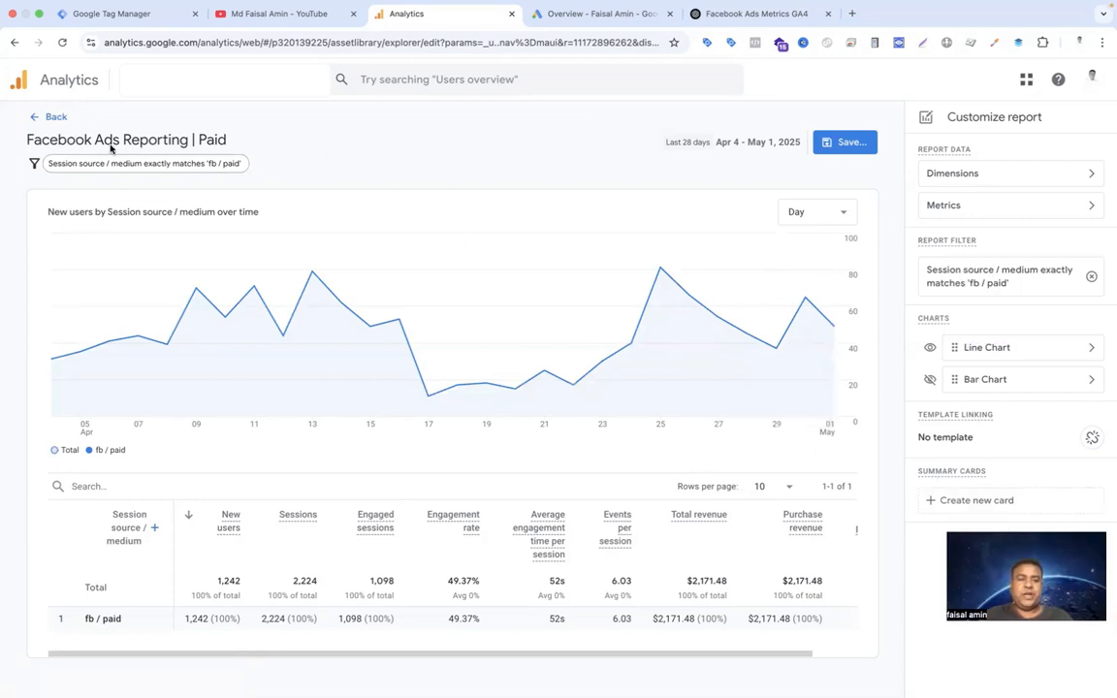
Step: Return to the report library and start a new blank collection
click(47, 115)
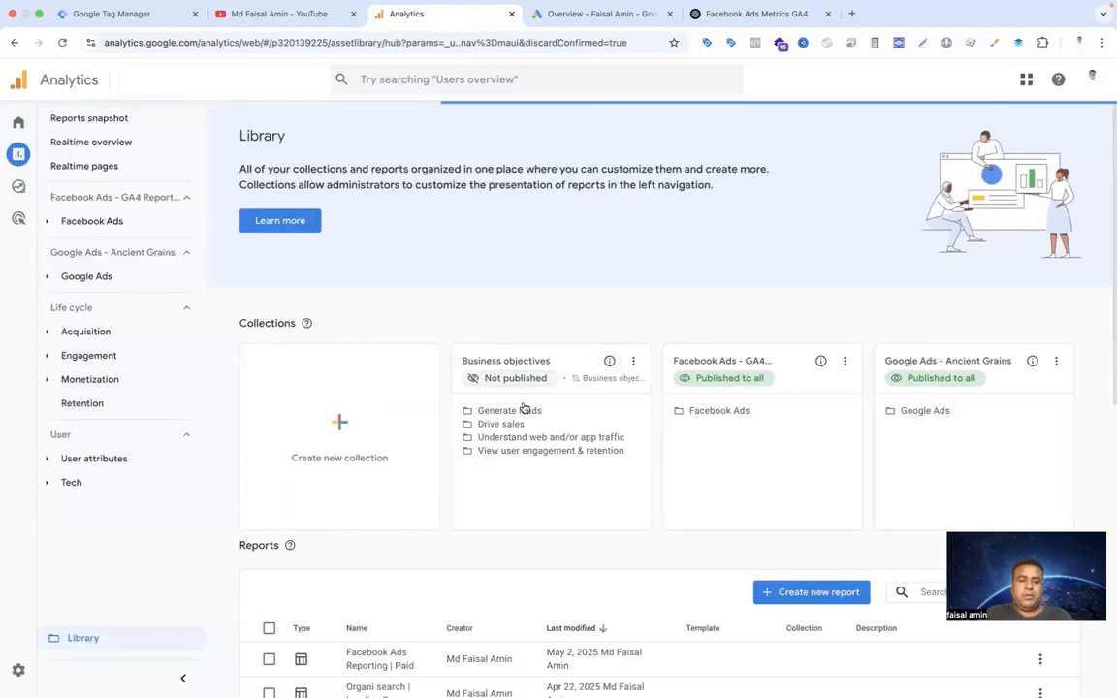
click(342, 424)
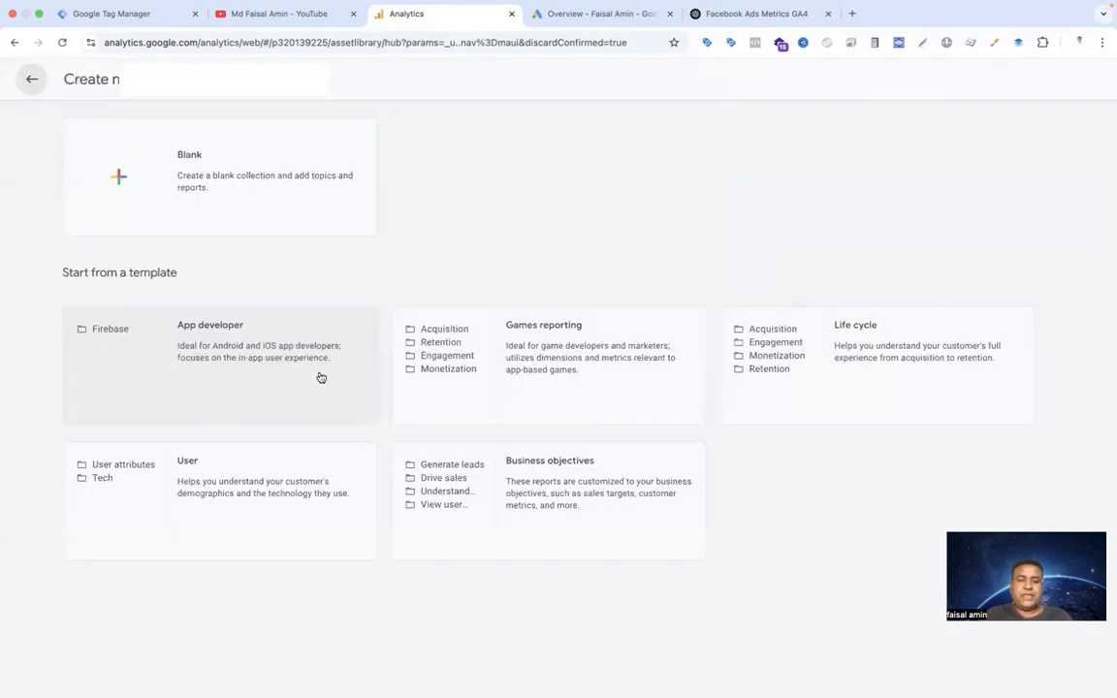
click(243, 199)
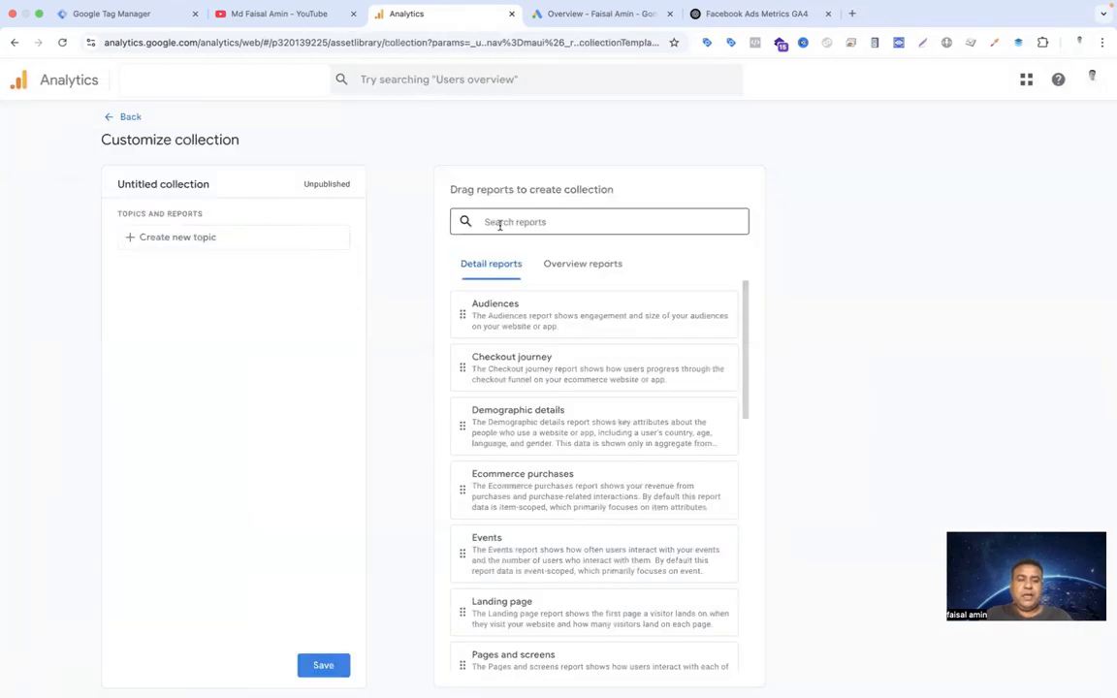
Step: Create a topic named Facebook Ads - Paid in the untitled collection
click(184, 238)
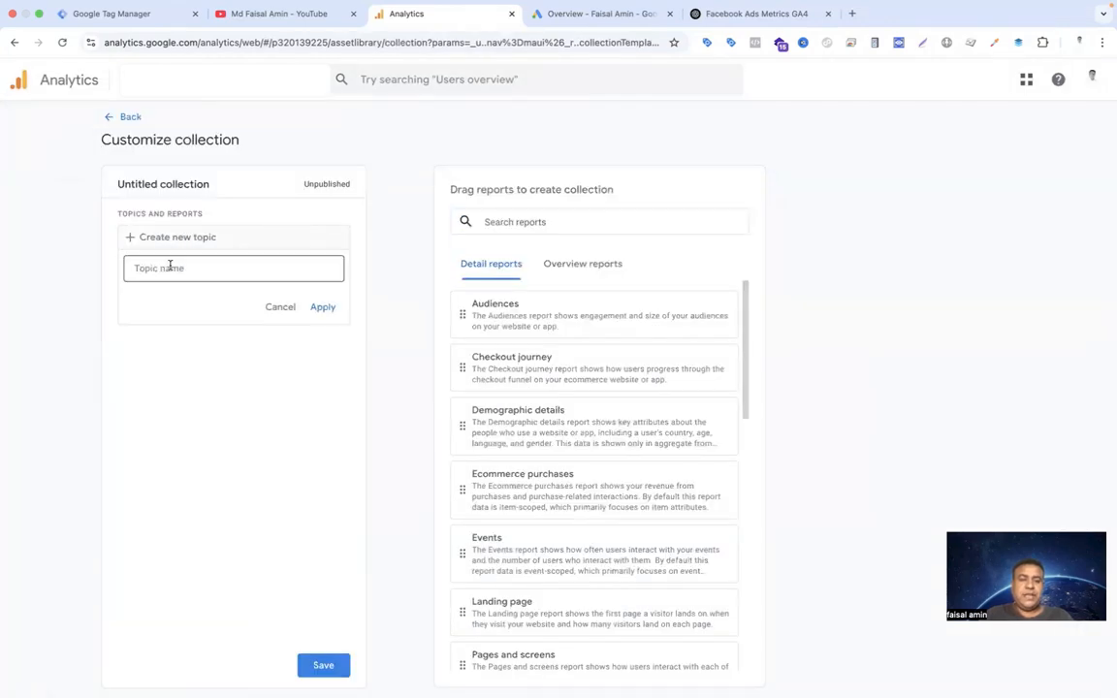
click(169, 268)
text(Facebook Ads)
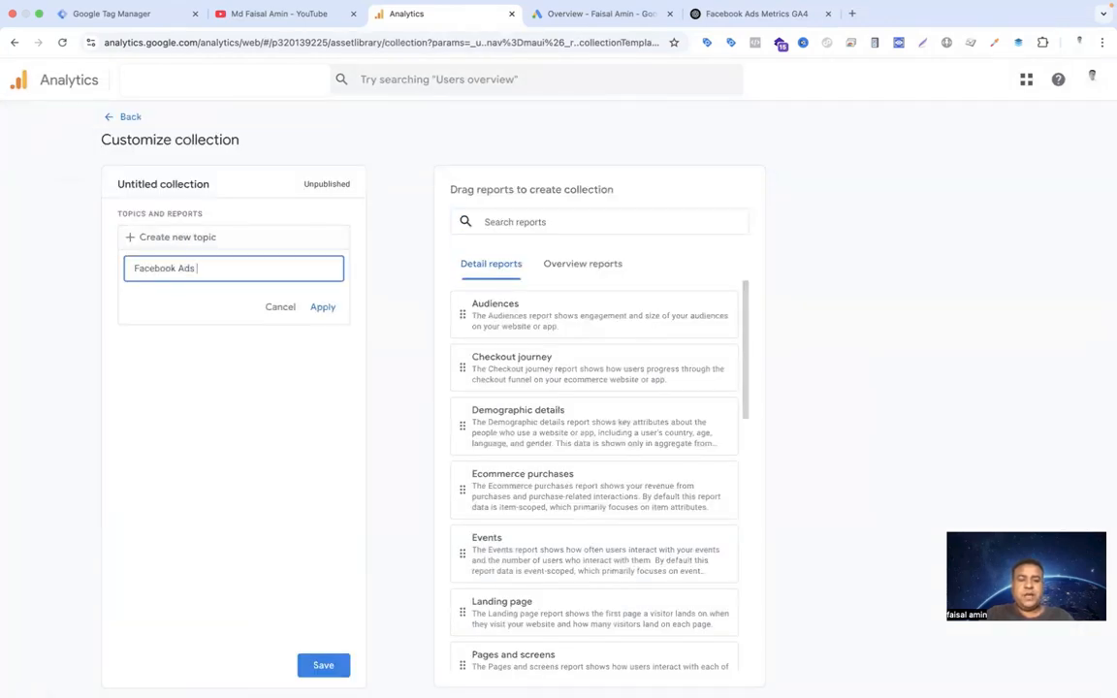
text( - Paid)
click(330, 307)
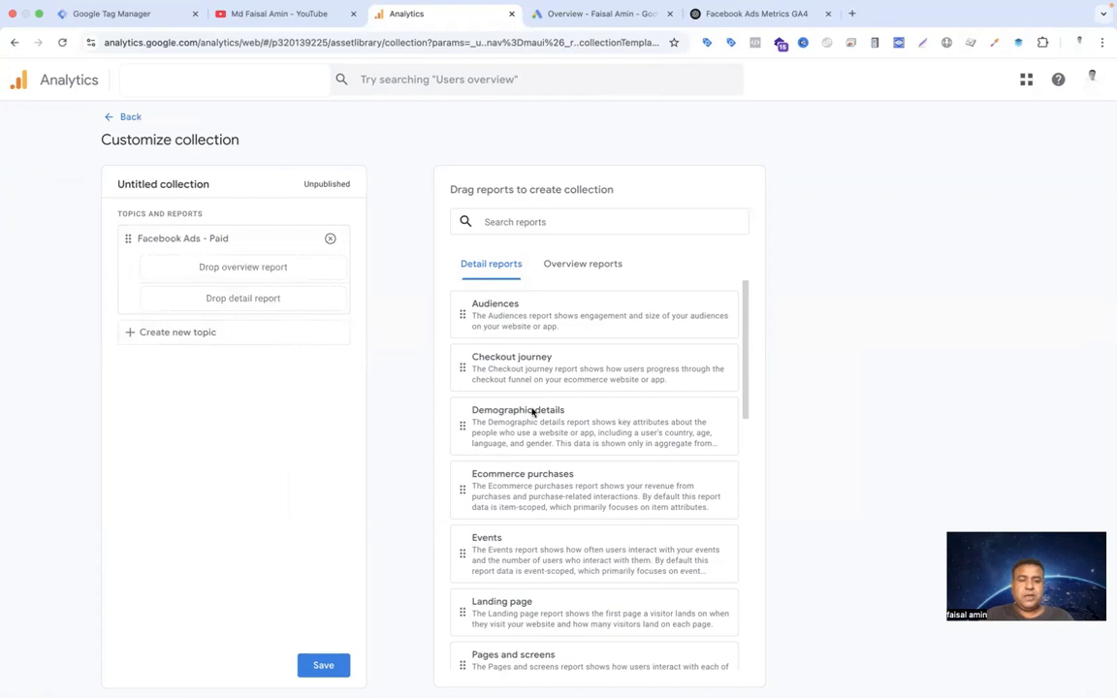
Step: Find the Facebook Ads Reporting | Paid detail report, add it to the Facebook Ads - Paid topic, and save the collection
click(586, 224)
text(face)
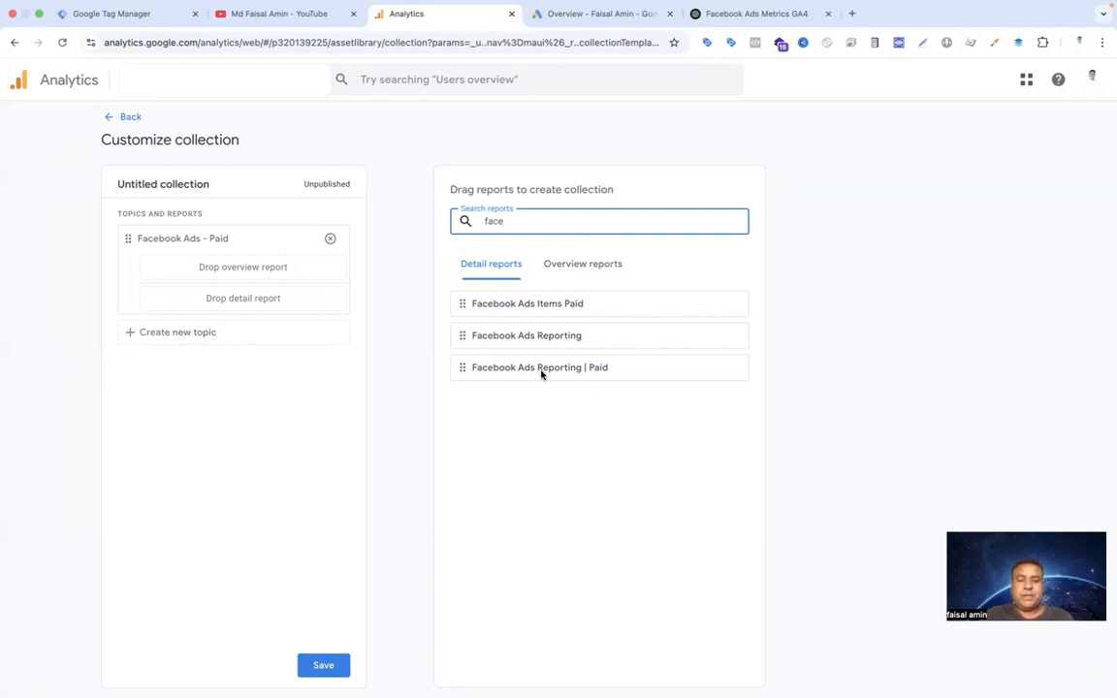
drag(542, 375, 282, 301)
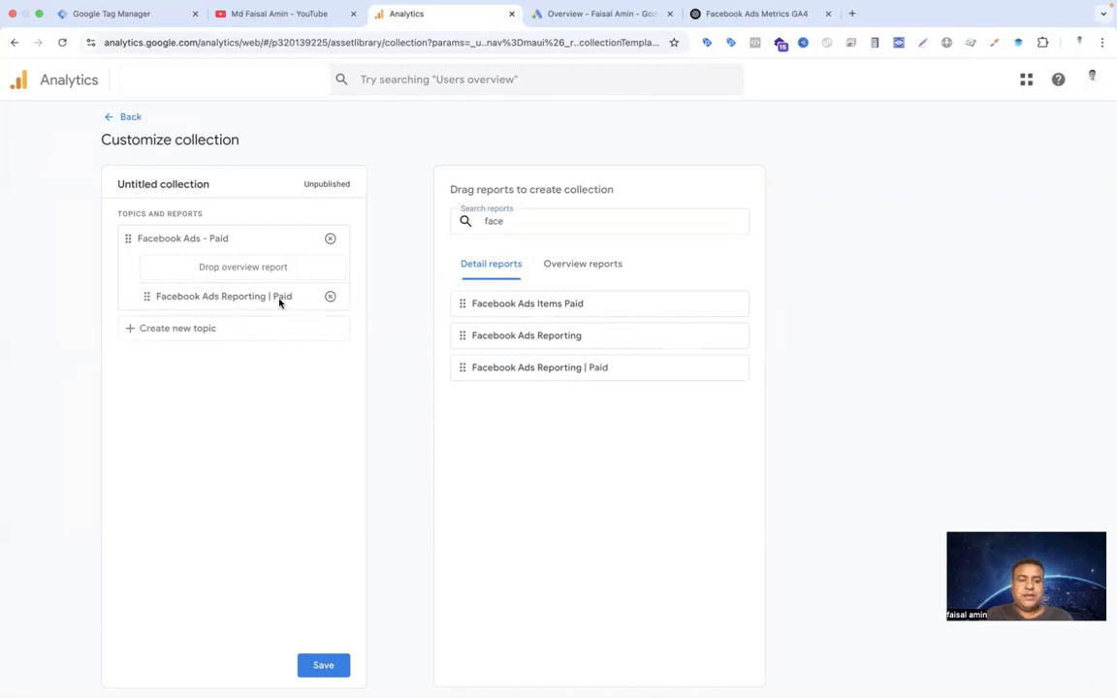
Step: Retitle the untitled collection Facebook | Meta and save it as a new collection named Meta Ads Paid
triple_click(177, 185)
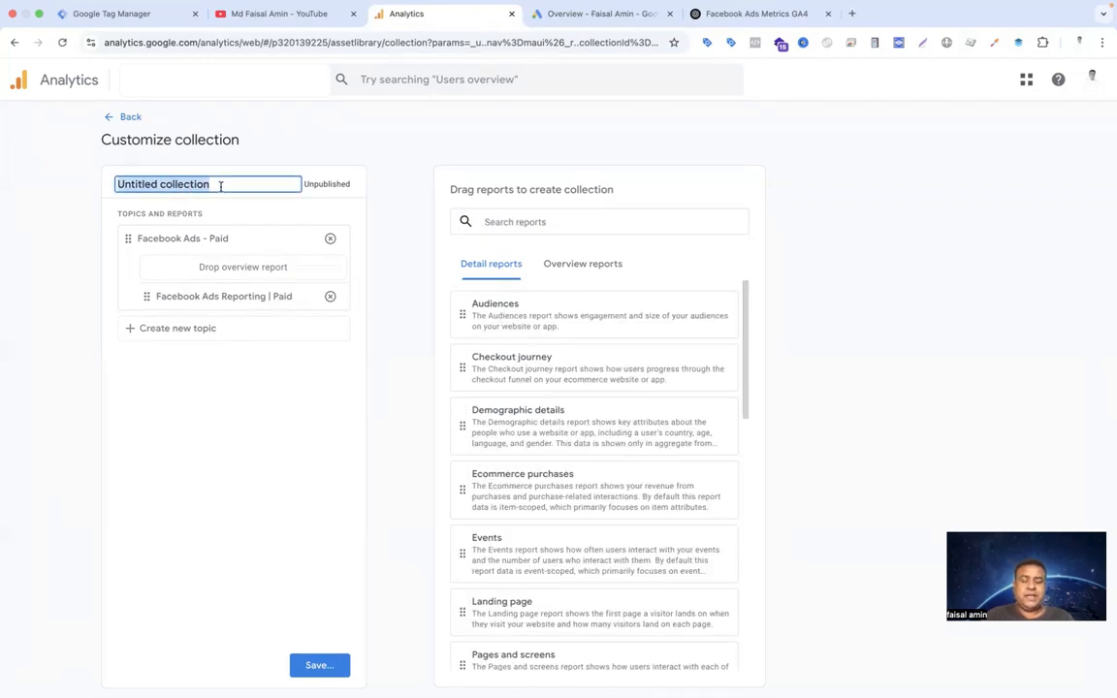
text(Facebook | Meta)
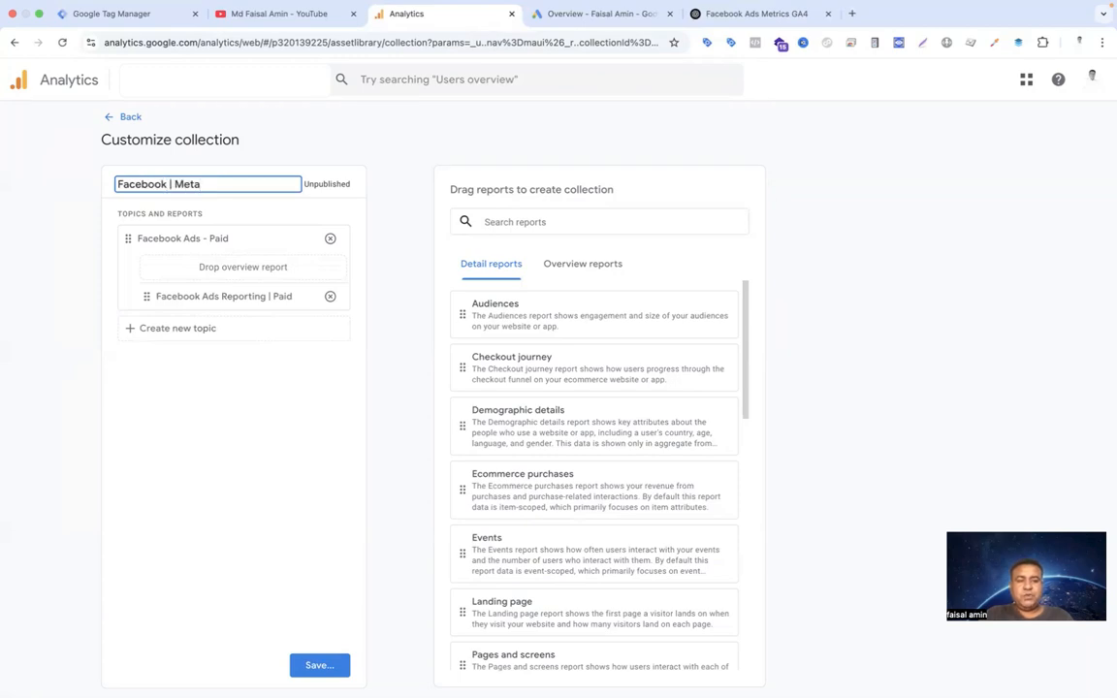
click(319, 666)
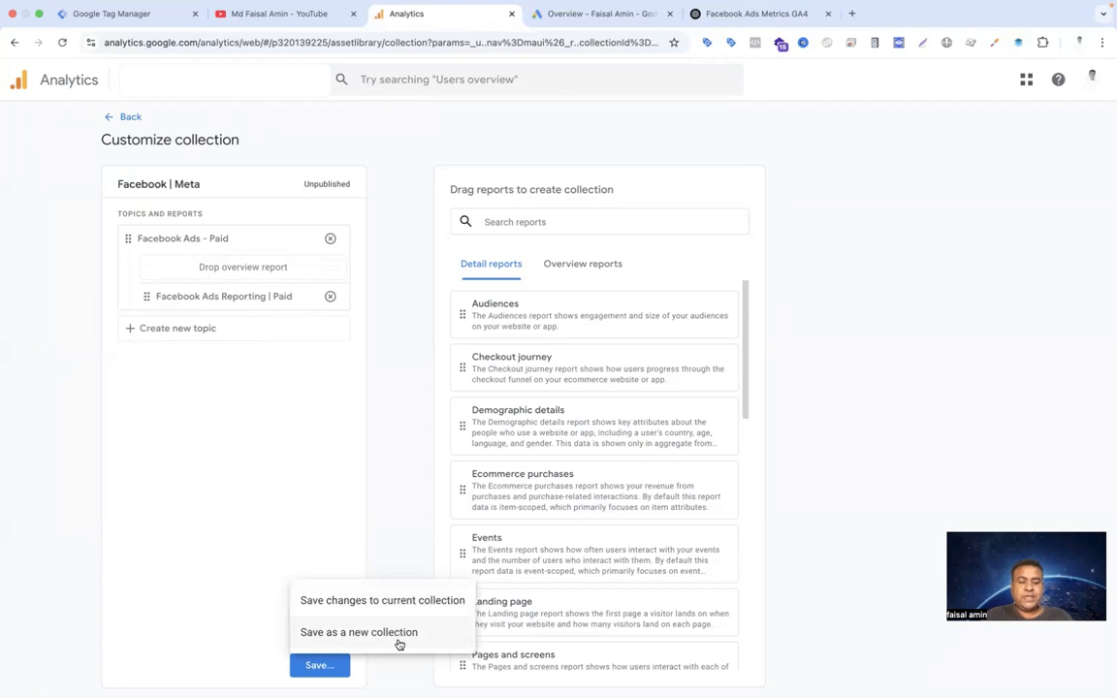
click(326, 637)
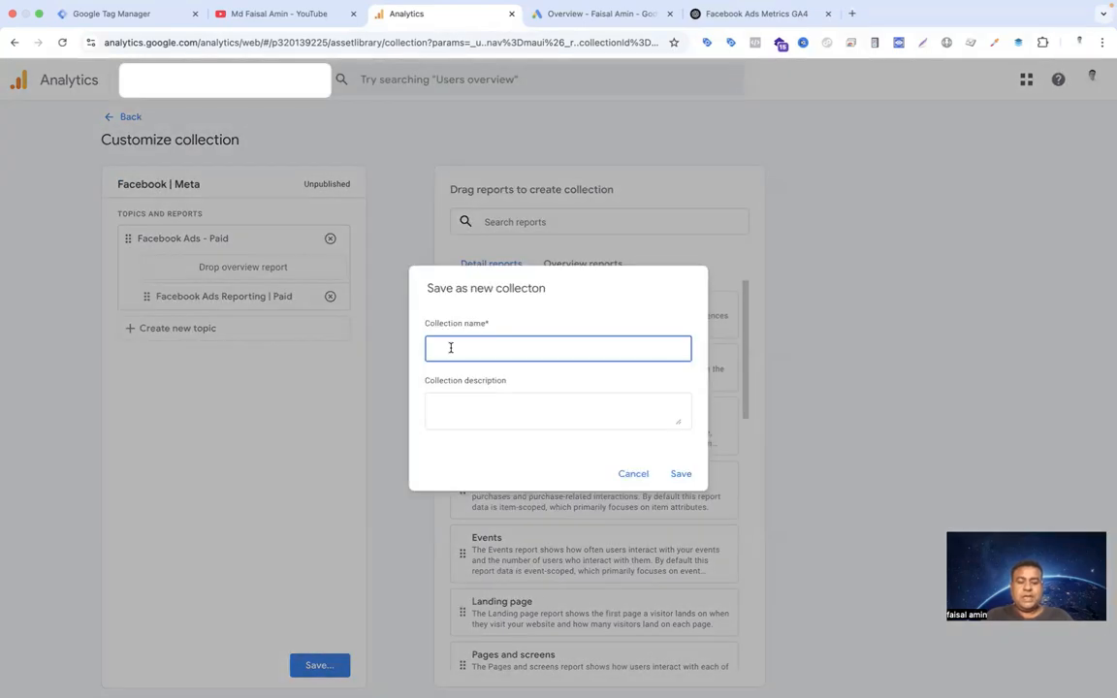
text(Meta Ads )
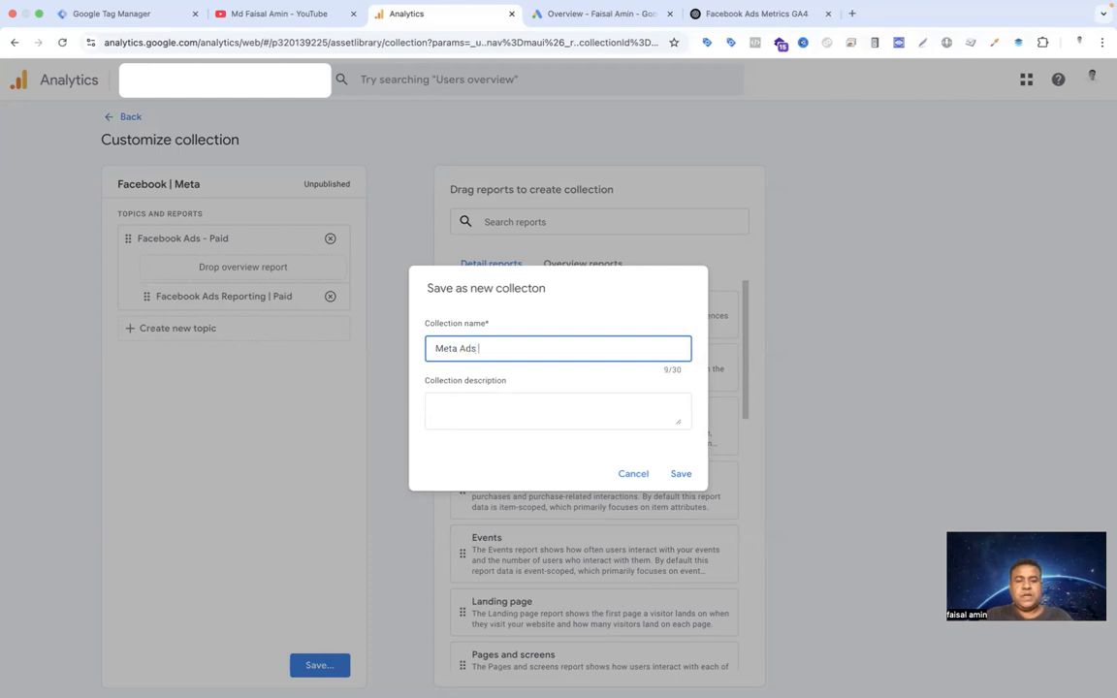
text(Paid)
click(678, 474)
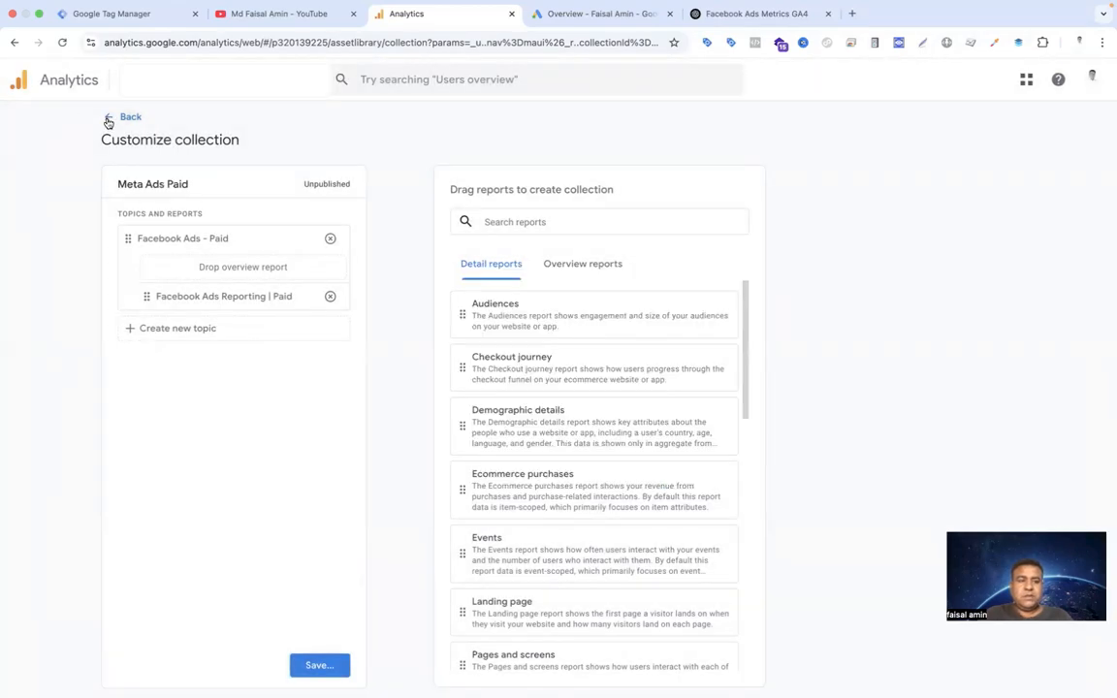
Step: Return to the report library and publish the Meta Ads Paid collection
click(108, 118)
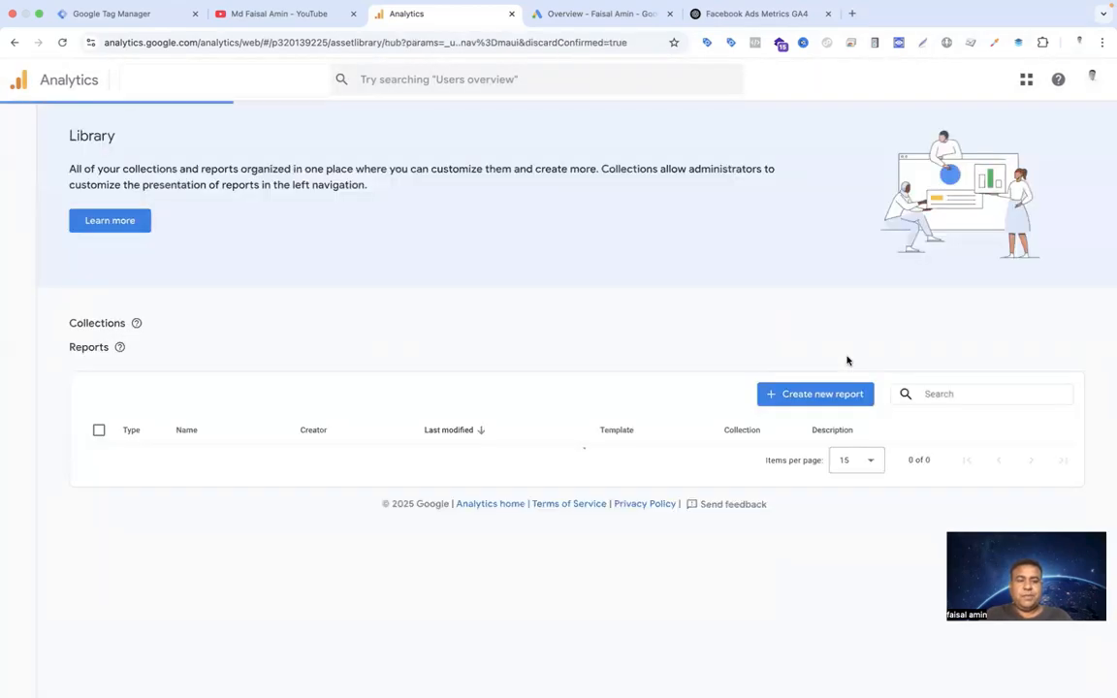
scroll(737, 350, down, 1)
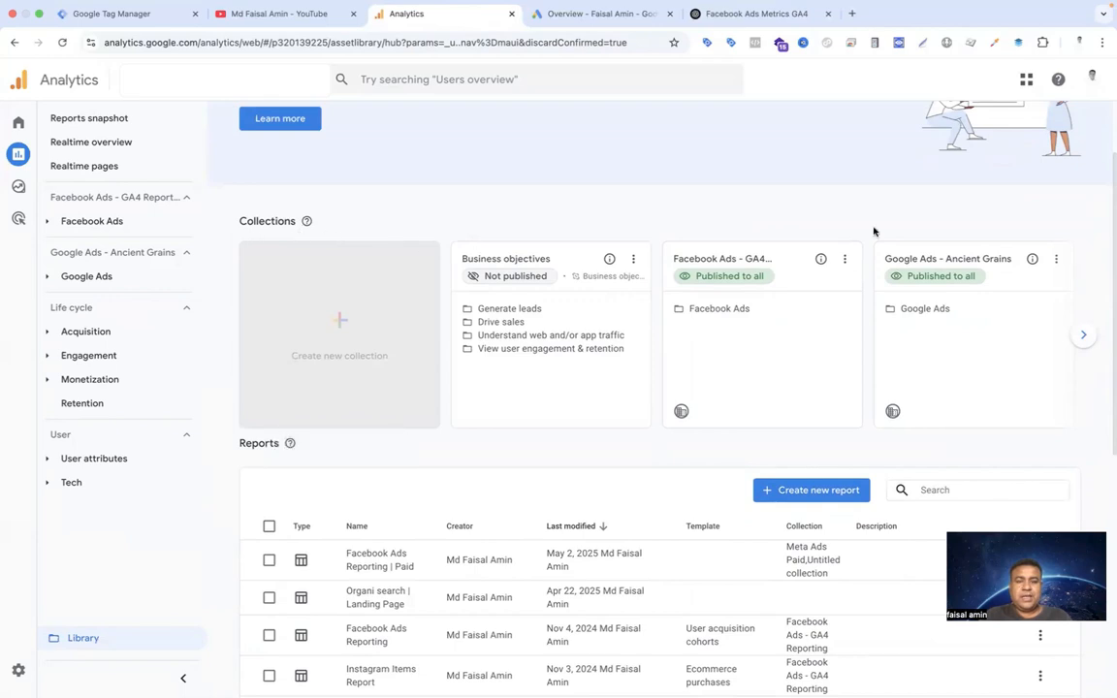
click(1079, 337)
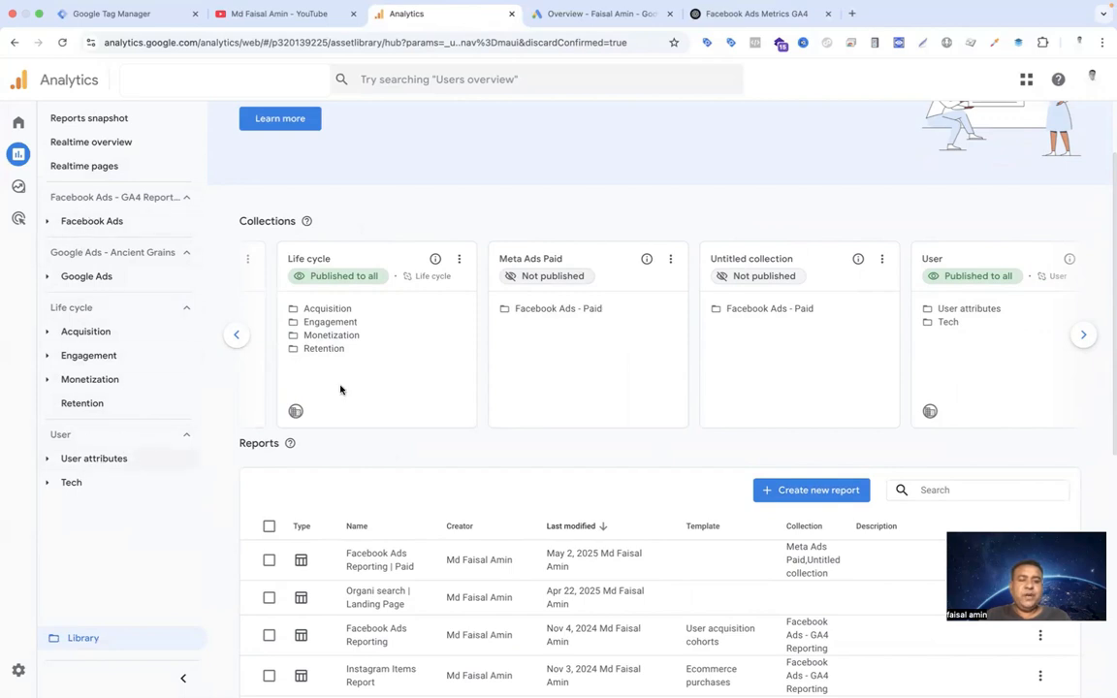
click(670, 259)
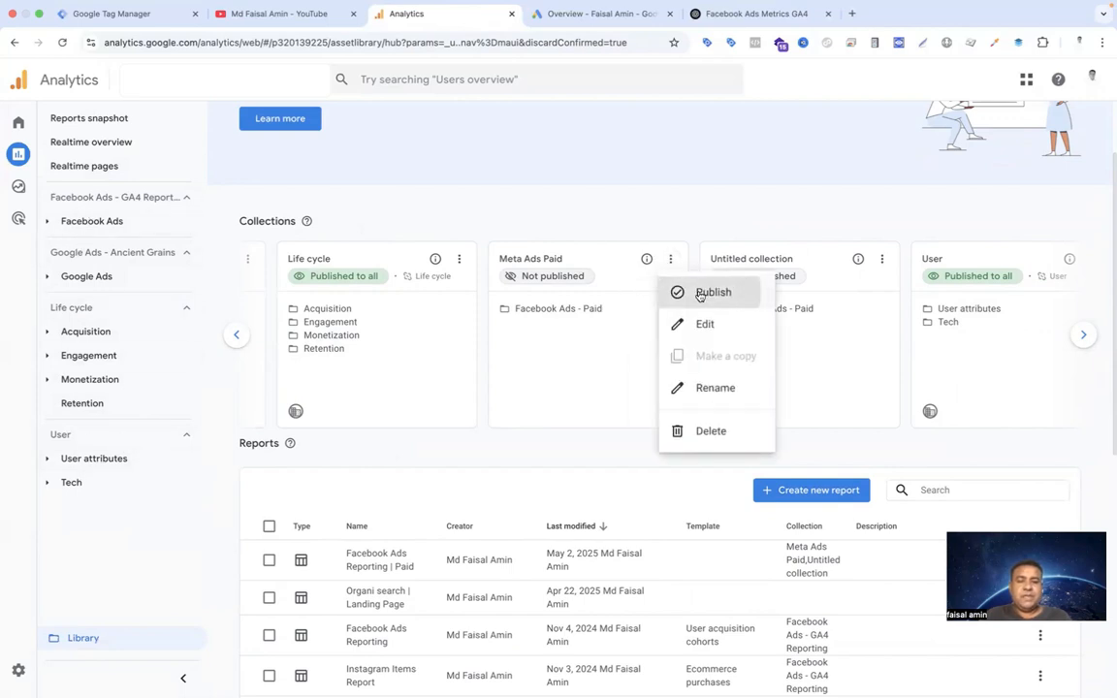
click(702, 292)
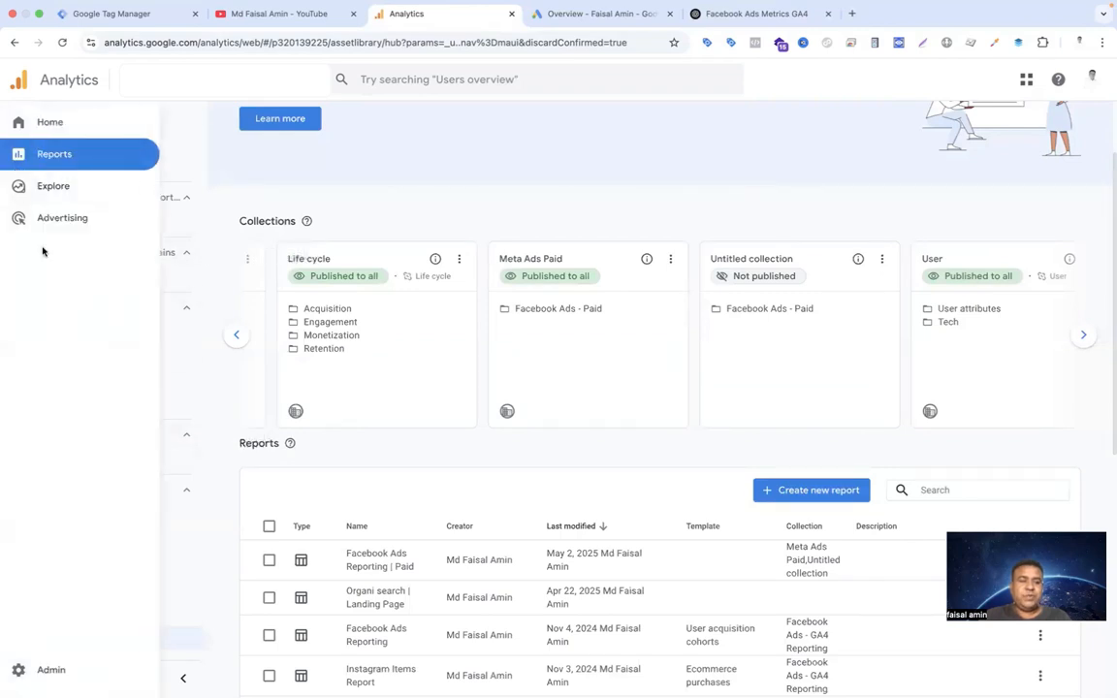
Step: Open the Facebook Ads Reporting | Paid report from the Meta Ads Paid collection and review its chart and table
click(48, 459)
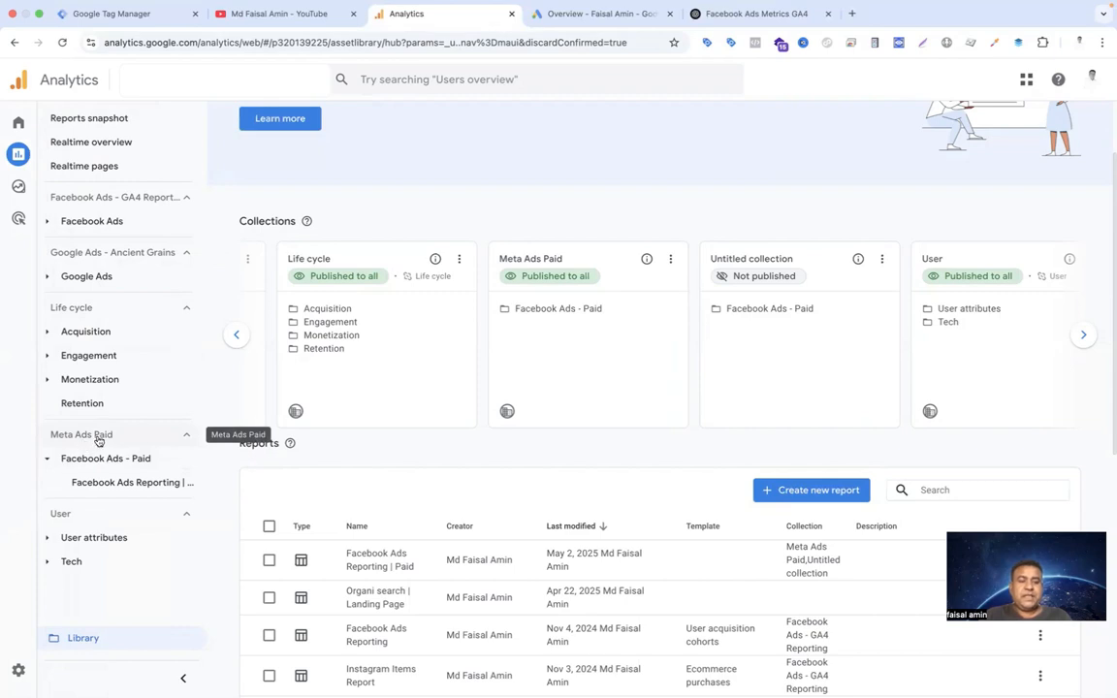
click(113, 484)
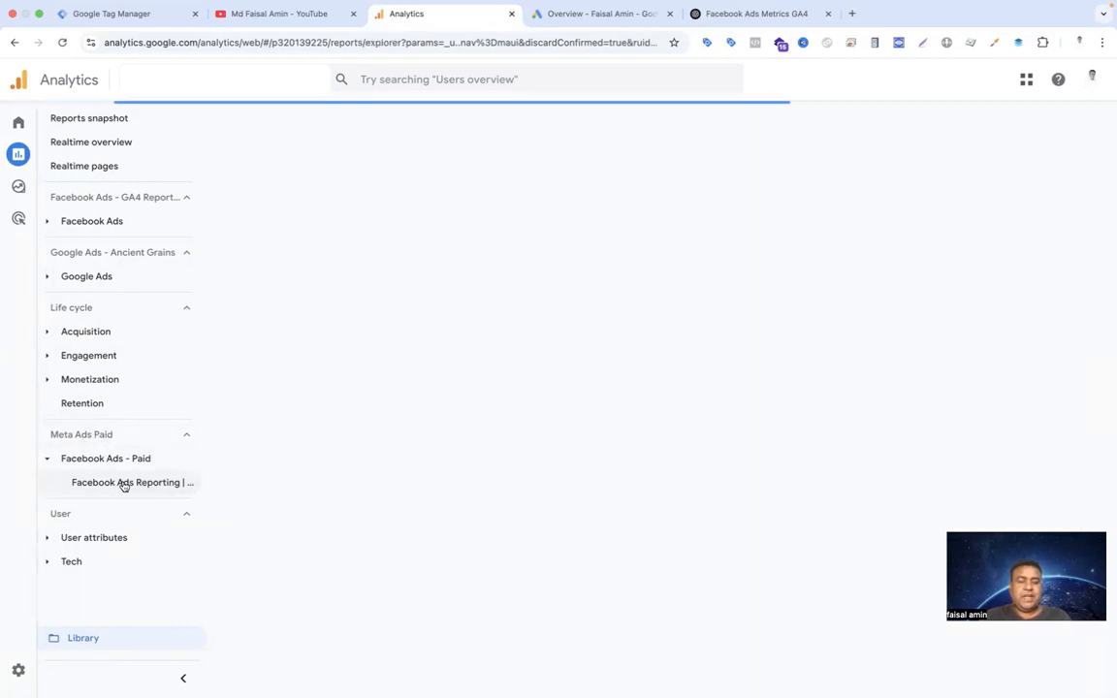
scroll(531, 469, down, 2)
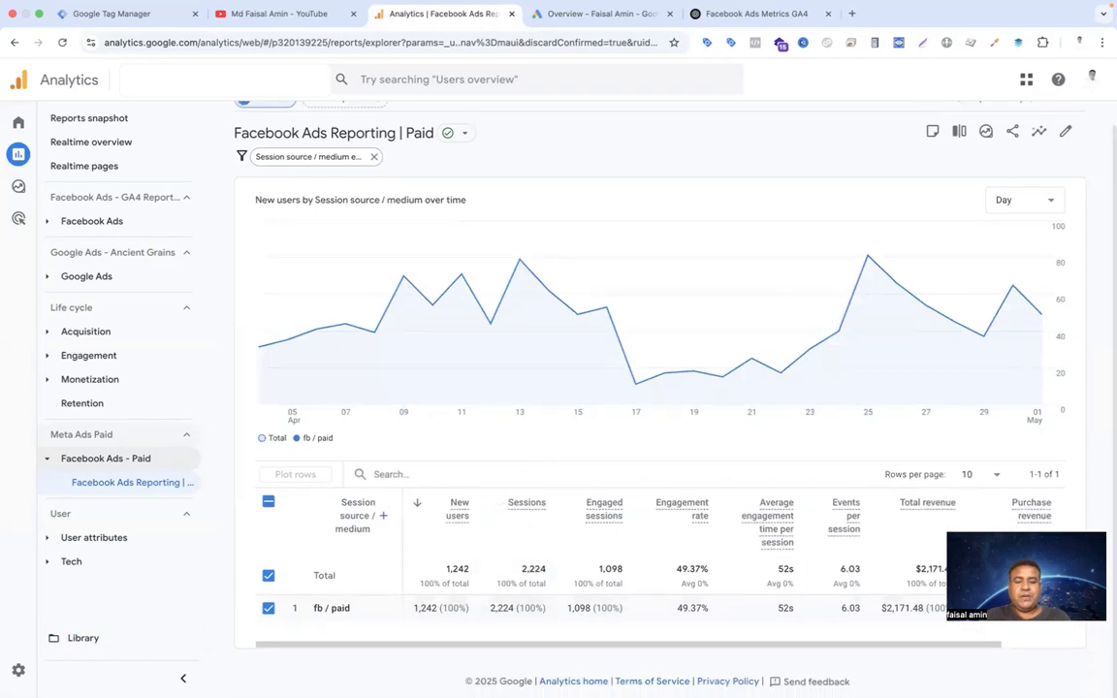